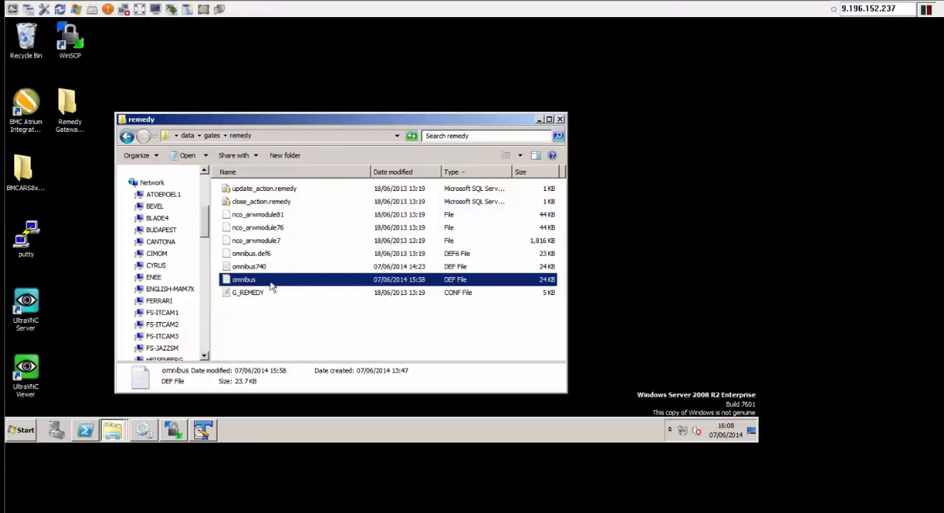
- Open the omnibus DEF file in TextPad and inspect the name entry in its schema block
{"action": "right_click", "coordinate": [255, 284]}
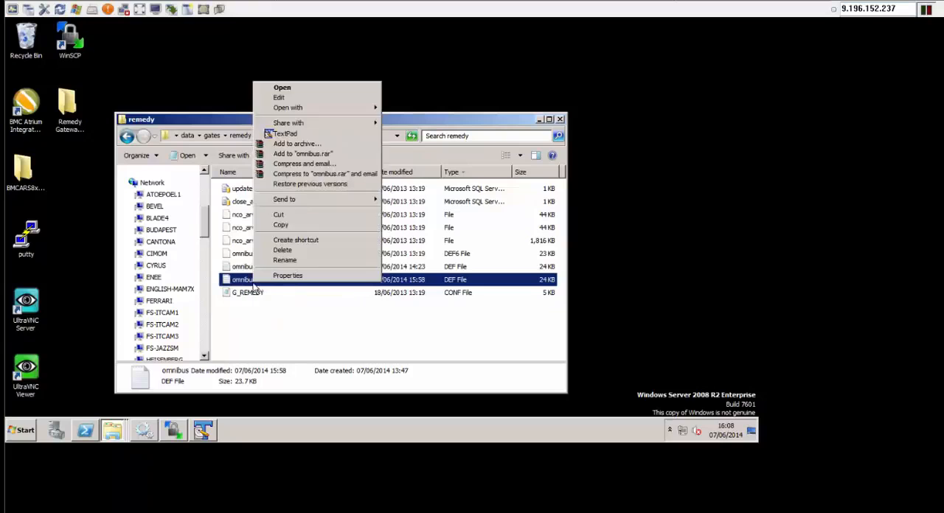
{"action": "left_click", "coordinate": [331, 141]}
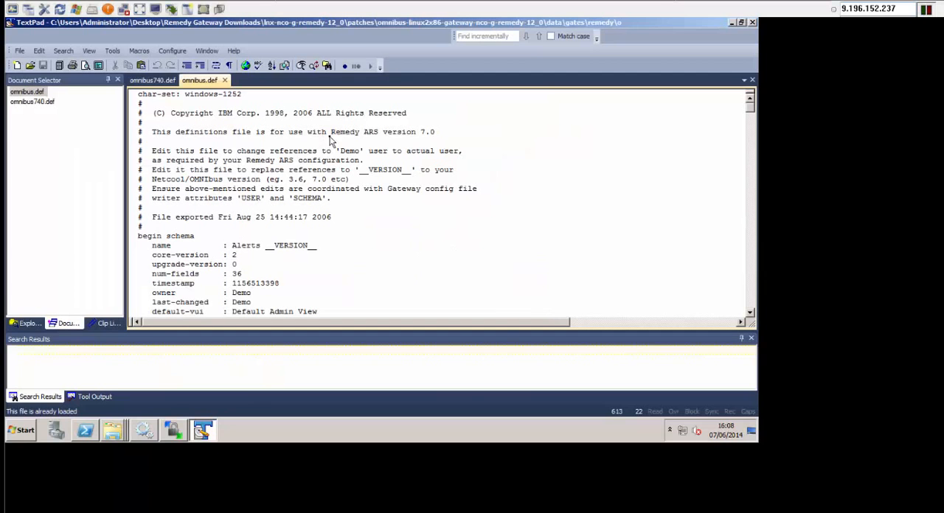
{"action": "left_click", "coordinate": [354, 222]}
{"action": "scroll", "coordinate": [361, 223], "scroll_direction": "down", "scroll_amount": 3}
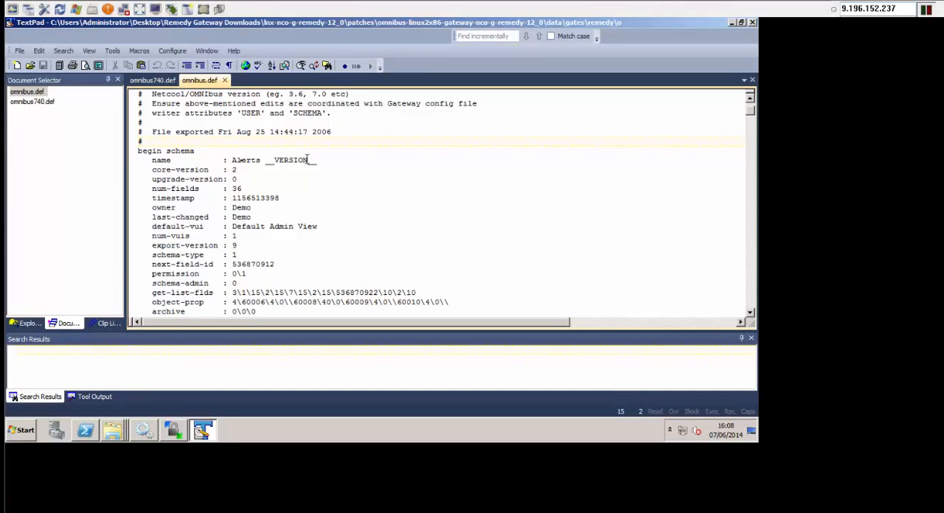
{"action": "scroll", "coordinate": [250, 196], "scroll_direction": "down", "scroll_amount": 15}
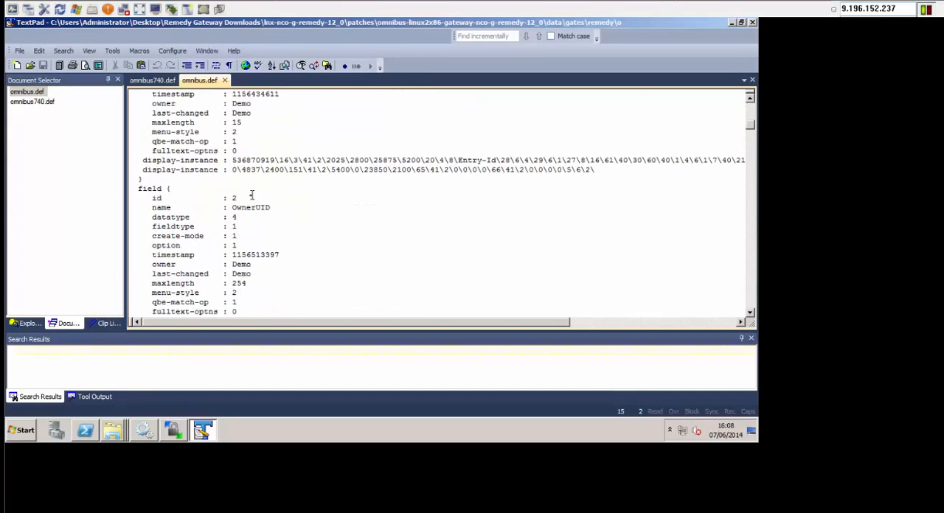
{"action": "scroll", "coordinate": [249, 196], "scroll_direction": "down", "scroll_amount": 8}
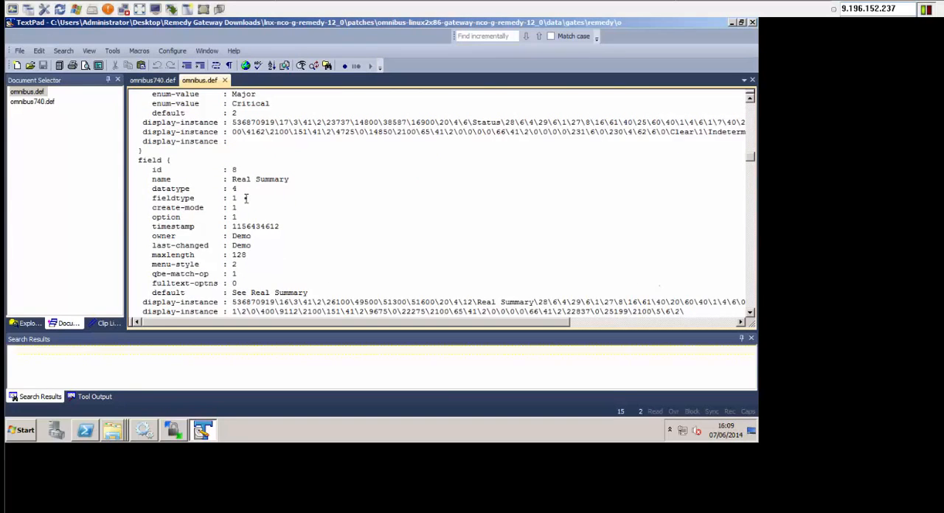
{"action": "scroll", "coordinate": [247, 197], "scroll_direction": "up", "scroll_amount": 20}
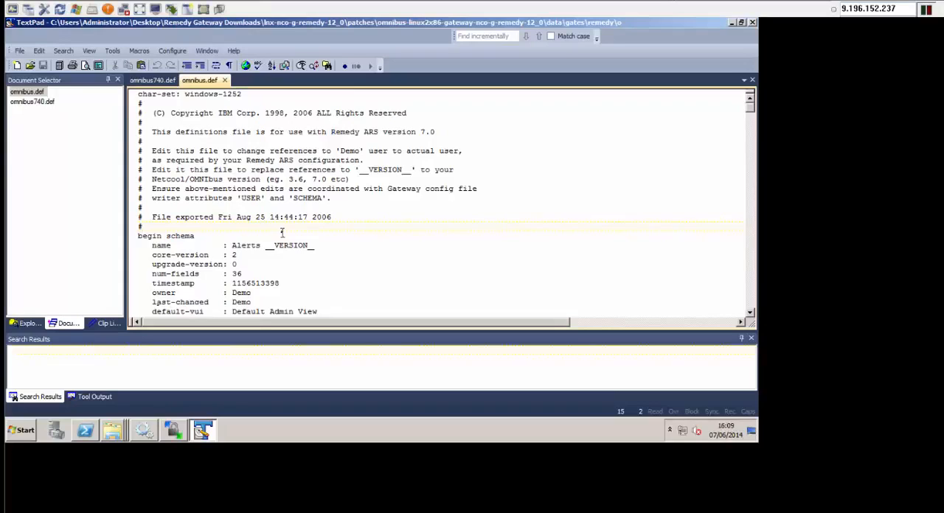
{"action": "left_click_drag", "start_coordinate": [230, 246], "coordinate": [324, 246]}
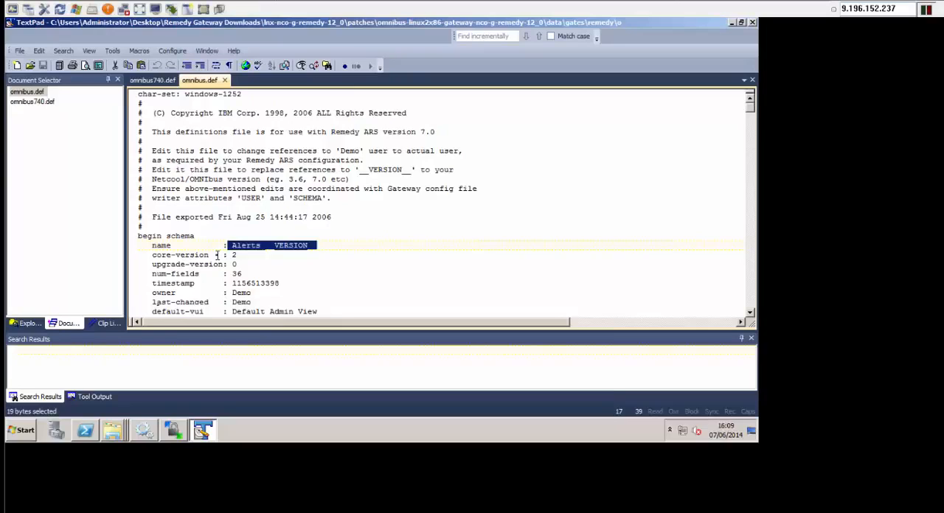
{"action": "left_click", "coordinate": [308, 249]}
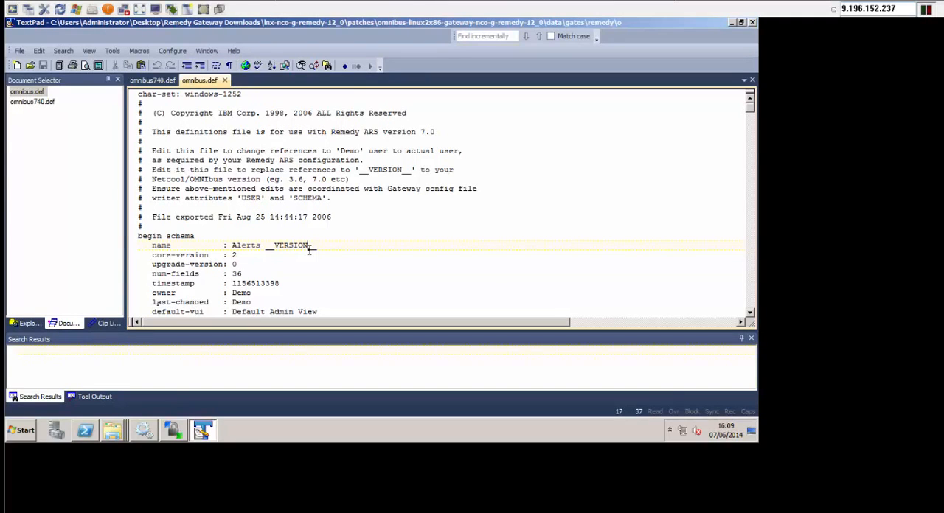
- Read through the field definitions of omnibus.def down to the filter blocks at the end of the file
{"action": "key", "text": "Down"}
{"action": "key", "text": "Down"}
{"action": "key", "text": "Down"}
{"action": "key", "text": "Down"}
{"action": "key", "text": "Down"}
{"action": "key", "text": "Down"}
{"action": "key", "text": "Down"}
{"action": "key", "text": "Down"}
{"action": "key", "text": "Down"}
{"action": "key", "text": "Down"}
{"action": "key", "text": "Down"}
{"action": "key", "text": "Down"}
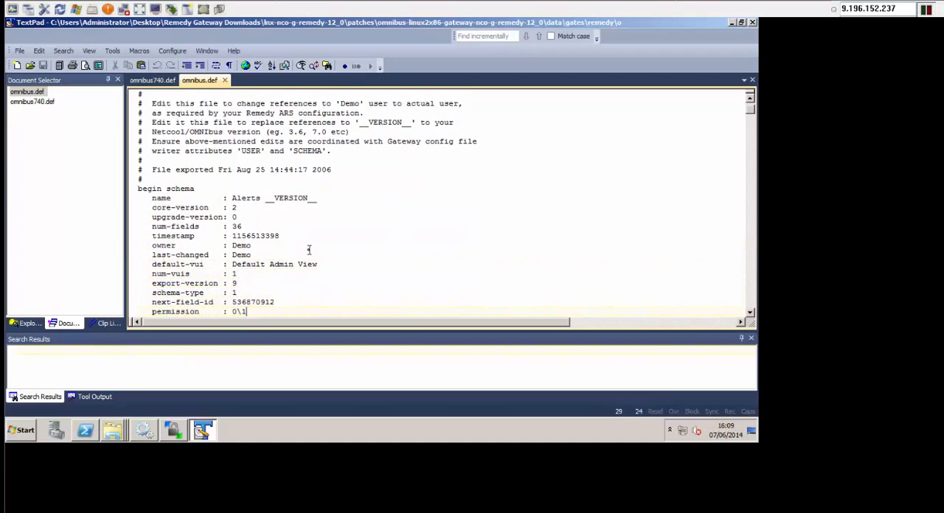
{"action": "key", "text": "Down"}
{"action": "key", "text": "Down"}
{"action": "key", "text": "Down"}
{"action": "key", "text": "Down"}
{"action": "key", "text": "Down"}
{"action": "key", "text": "Down"}
{"action": "key", "text": "Down"}
{"action": "key", "text": "Down"}
{"action": "key", "text": "Down"}
{"action": "key", "text": "Down"}
{"action": "key", "text": "Down"}
{"action": "key", "text": "Down"}
{"action": "key", "text": "Down"}
{"action": "key", "text": "Down"}
{"action": "key", "text": "Down"}
{"action": "key", "text": "Down"}
{"action": "key", "text": "Down"}
{"action": "key", "text": "Down"}
{"action": "key", "text": "Down"}
{"action": "key", "text": "Down"}
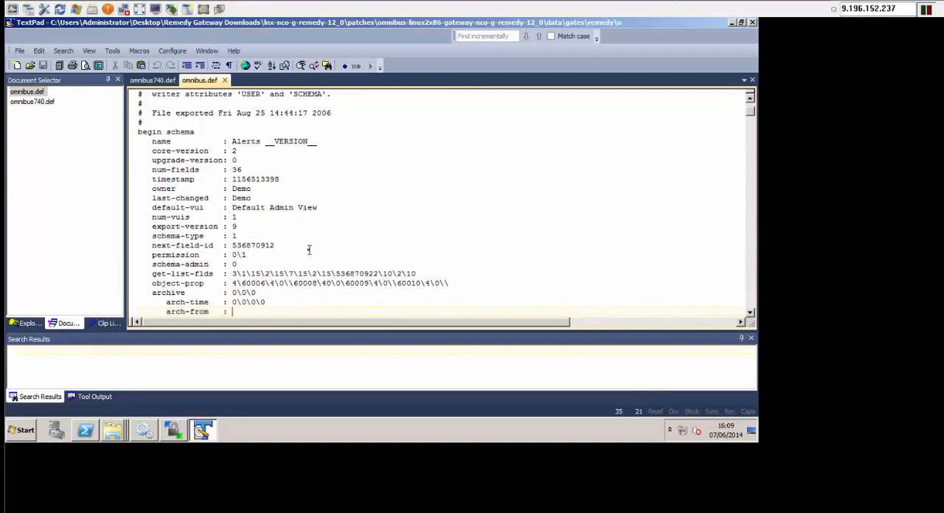
{"action": "key", "text": "Down"}
{"action": "key", "text": "Down"}
{"action": "key", "text": "Down"}
{"action": "key", "text": "Down"}
{"action": "key", "text": "Down"}
{"action": "key", "text": "Down"}
{"action": "key", "text": "Down"}
{"action": "key", "text": "Down"}
{"action": "key", "text": "Down"}
{"action": "key", "text": "Down"}
{"action": "key", "text": "Down"}
{"action": "key", "text": "Down"}
{"action": "key", "text": "Down"}
{"action": "key", "text": "Down"}
{"action": "key", "text": "Down"}
{"action": "key", "text": "Down"}
{"action": "key", "text": "Down"}
{"action": "key", "text": "Down"}
{"action": "key", "text": "Down"}
{"action": "key", "text": "Down"}
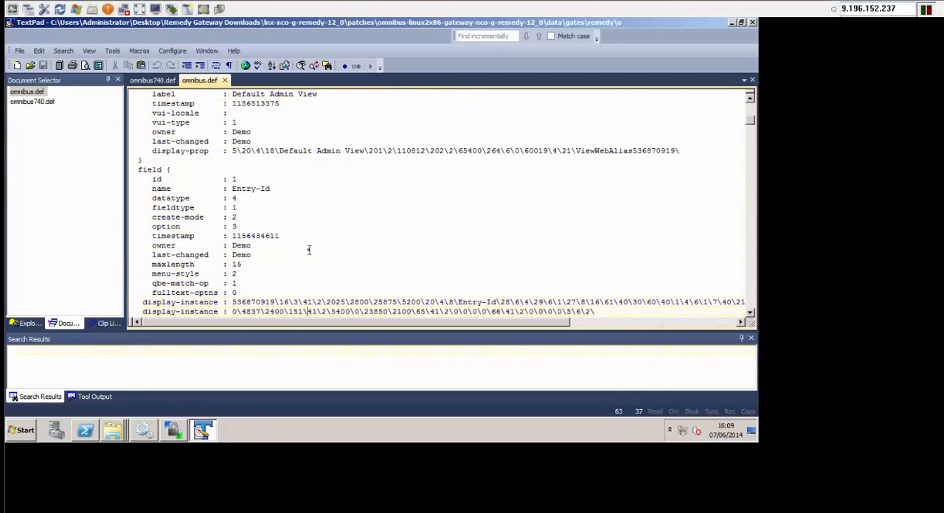
{"action": "key", "text": "Down"}
{"action": "key", "text": "Down"}
{"action": "key", "text": "Down"}
{"action": "key", "text": "Down"}
{"action": "key", "text": "Down"}
{"action": "key", "text": "Down"}
{"action": "key", "text": "Down"}
{"action": "key", "text": "Down"}
{"action": "key", "text": "Down"}
{"action": "key", "text": "Down"}
{"action": "key", "text": "Down"}
{"action": "key", "text": "Down"}
{"action": "key", "text": "Down"}
{"action": "key", "text": "Down"}
{"action": "key", "text": "Down"}
{"action": "key", "text": "Down"}
{"action": "key", "text": "Down"}
{"action": "key", "text": "Down"}
{"action": "key", "text": "Down"}
{"action": "key", "text": "Down"}
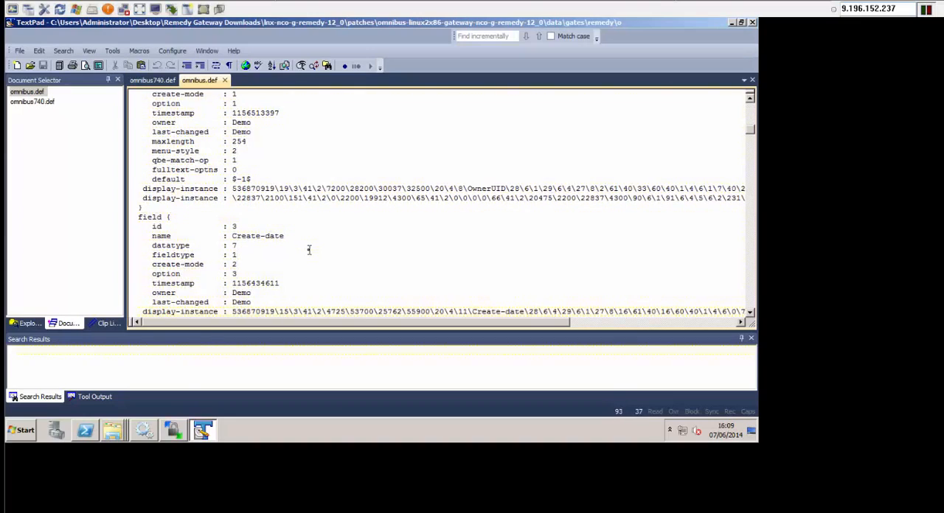
{"action": "key", "text": "Down"}
{"action": "key", "text": "Down"}
{"action": "key", "text": "Down"}
{"action": "key", "text": "Down"}
{"action": "key", "text": "Down"}
{"action": "key", "text": "Down"}
{"action": "key", "text": "Down"}
{"action": "key", "text": "Down"}
{"action": "key", "text": "Down"}
{"action": "key", "text": "Down"}
{"action": "key", "text": "Down"}
{"action": "key", "text": "Down"}
{"action": "key", "text": "Down"}
{"action": "key", "text": "Down"}
{"action": "key", "text": "Down"}
{"action": "key", "text": "Down"}
{"action": "key", "text": "Down"}
{"action": "key", "text": "Down"}
{"action": "key", "text": "Down"}
{"action": "key", "text": "Down"}
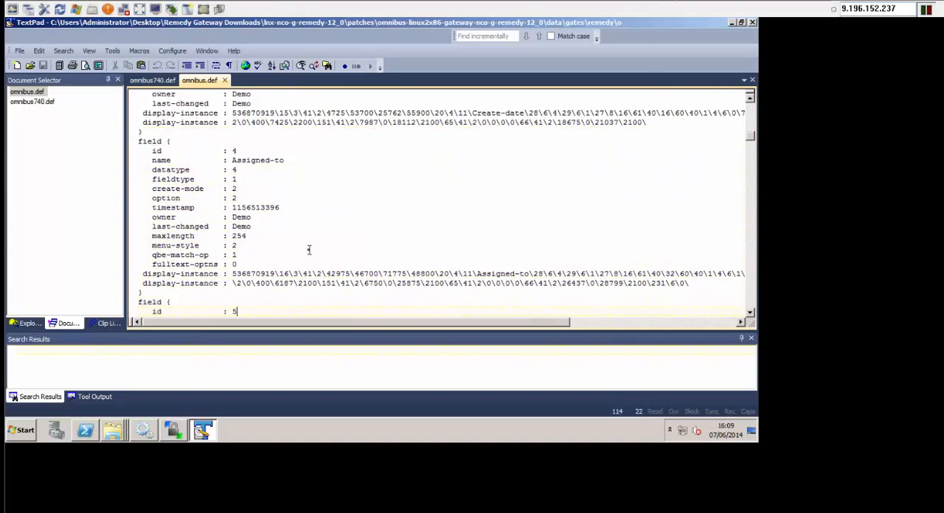
{"action": "key", "text": "Down"}
{"action": "key", "text": "Down"}
{"action": "key", "text": "Down"}
{"action": "key", "text": "Down"}
{"action": "key", "text": "Down"}
{"action": "key", "text": "Down"}
{"action": "key", "text": "Down"}
{"action": "key", "text": "Down"}
{"action": "key", "text": "Down"}
{"action": "key", "text": "Down"}
{"action": "key", "text": "Down"}
{"action": "key", "text": "Down"}
{"action": "key", "text": "Down"}
{"action": "key", "text": "Down"}
{"action": "key", "text": "Down"}
{"action": "key", "text": "Down"}
{"action": "key", "text": "Down"}
{"action": "key", "text": "Down"}
{"action": "key", "text": "Down"}
{"action": "key", "text": "Down"}
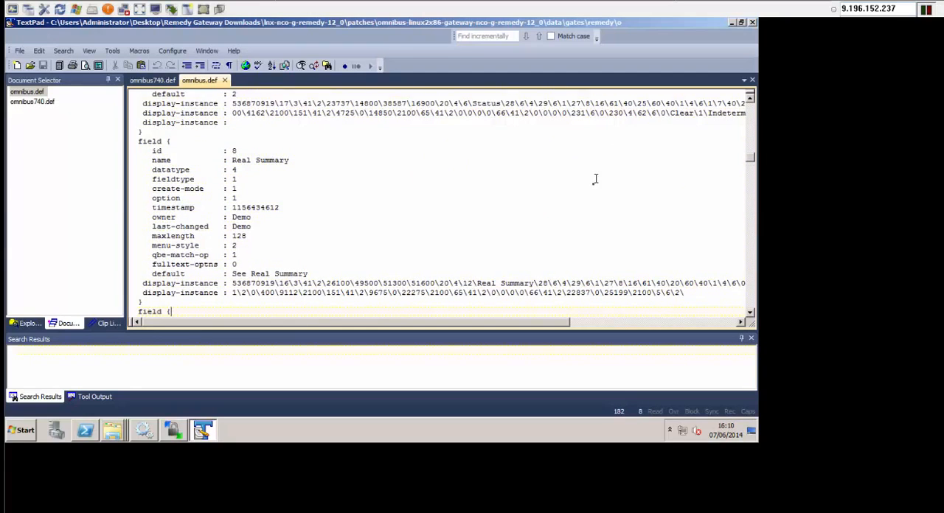
{"action": "scroll", "coordinate": [594, 191], "scroll_direction": "down", "scroll_amount": 20}
{"action": "scroll", "coordinate": [594, 210], "scroll_direction": "down", "scroll_amount": 20}
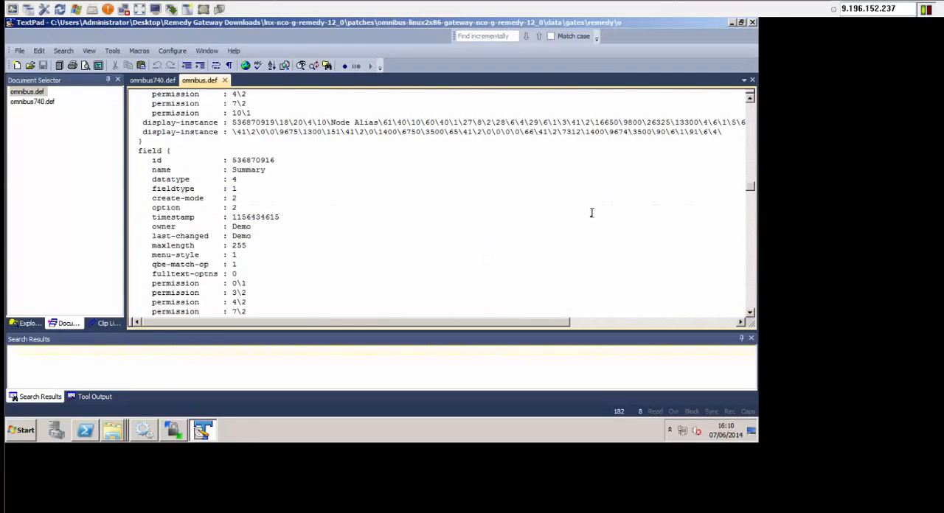
{"action": "scroll", "coordinate": [593, 229], "scroll_direction": "down", "scroll_amount": 15}
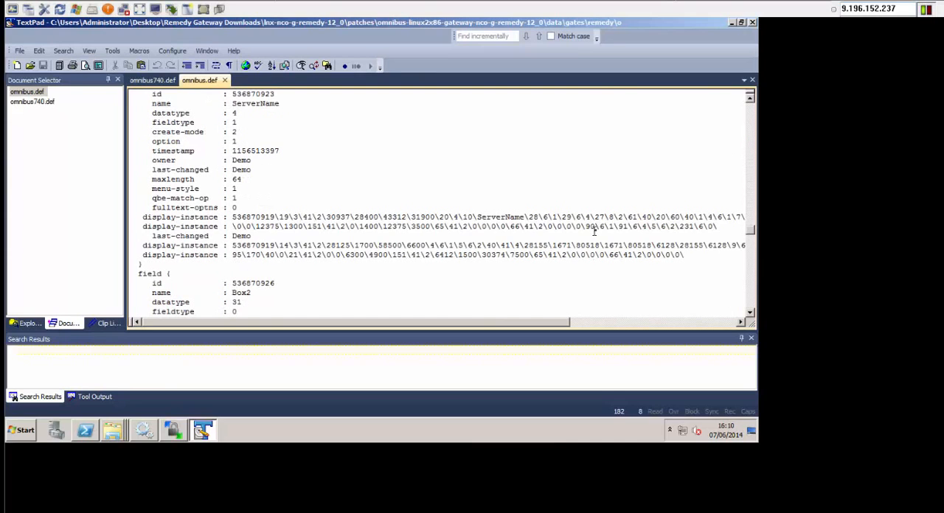
{"action": "scroll", "coordinate": [595, 234], "scroll_direction": "down", "scroll_amount": 20}
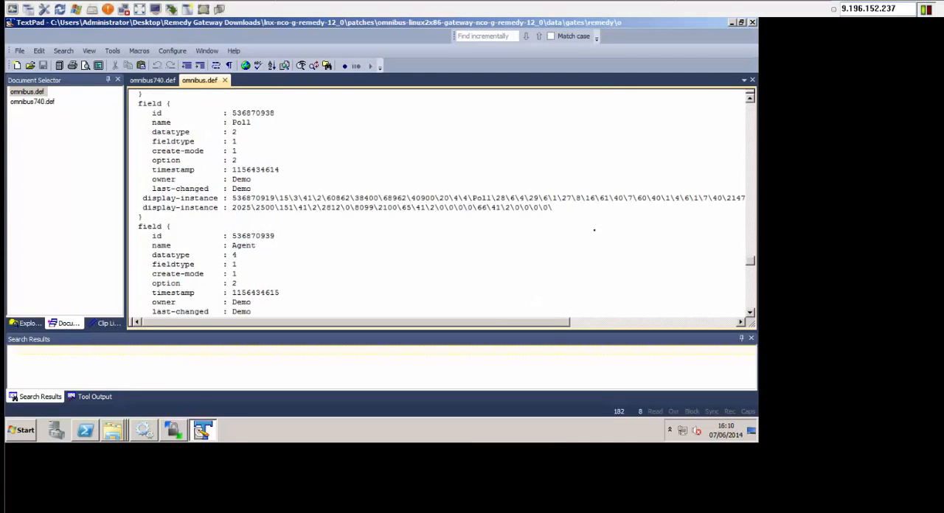
{"action": "scroll", "coordinate": [593, 232], "scroll_direction": "up", "scroll_amount": 2}
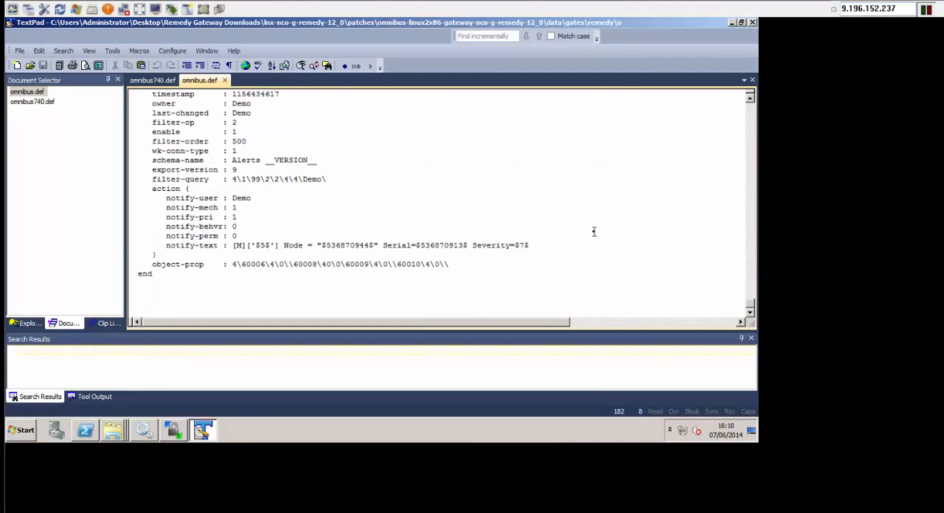
{"action": "scroll", "coordinate": [593, 232], "scroll_direction": "up", "scroll_amount": 6}
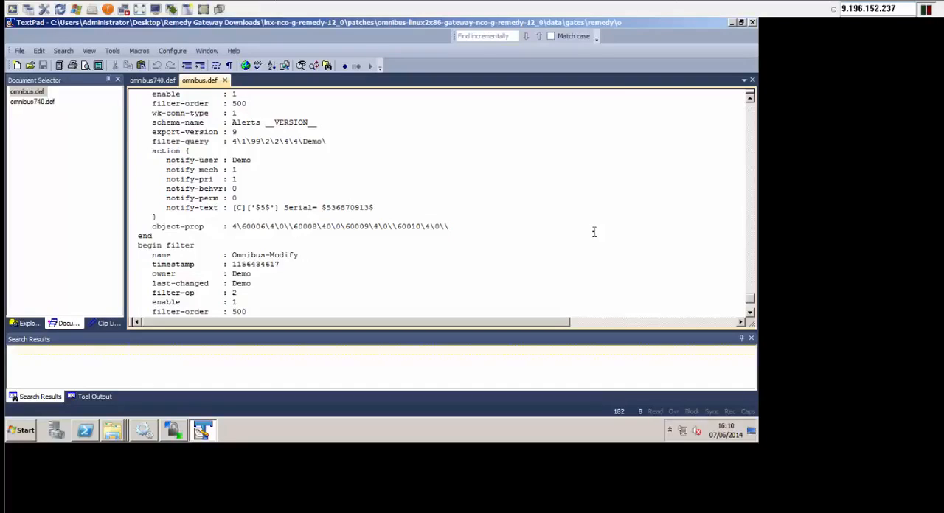
- Examine the Omnibus-Modify and Omnibus-Close filters and highlight the schema-name entry of the Omnibus-Close filter
{"action": "left_click", "coordinate": [295, 264]}
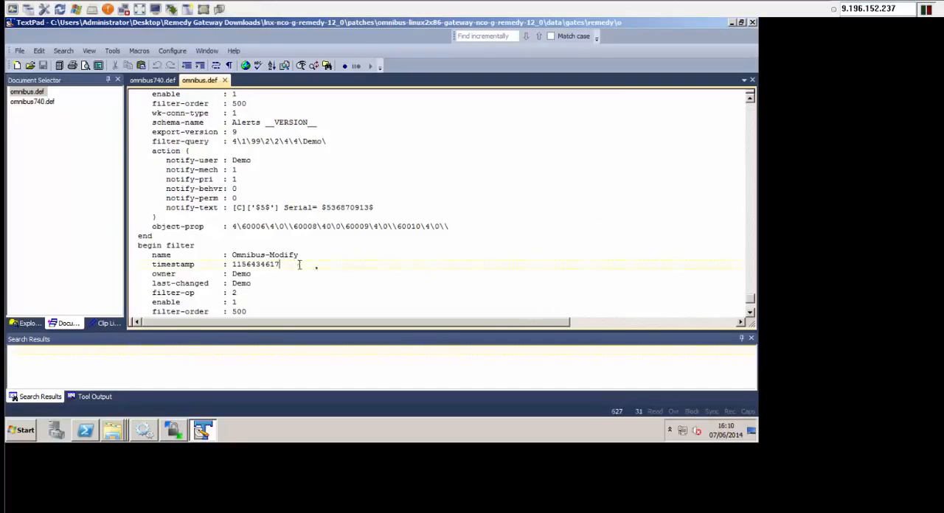
{"action": "key", "text": "Down"}
{"action": "key", "text": "Down"}
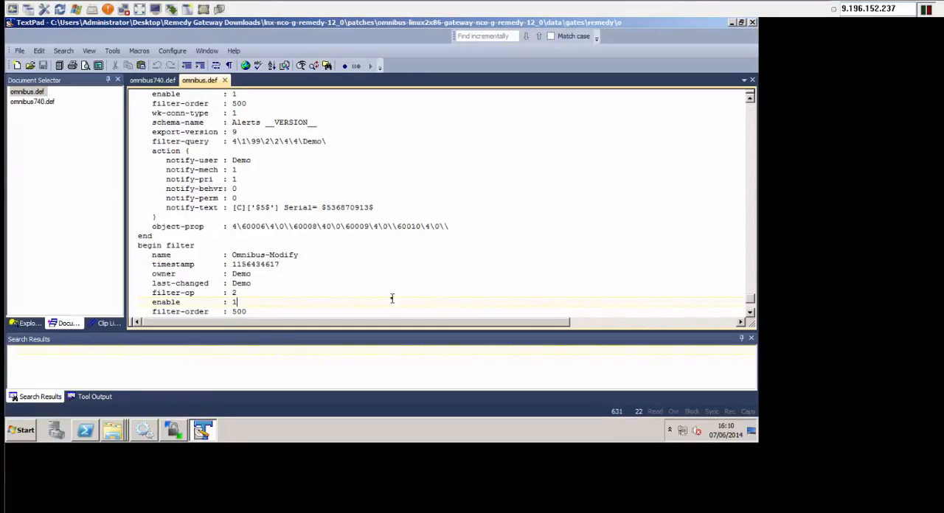
{"action": "key", "text": "Down"}
{"action": "key", "text": "Down"}
{"action": "key", "text": "Down"}
{"action": "key", "text": "Down"}
{"action": "key", "text": "Down"}
{"action": "key", "text": "Down"}
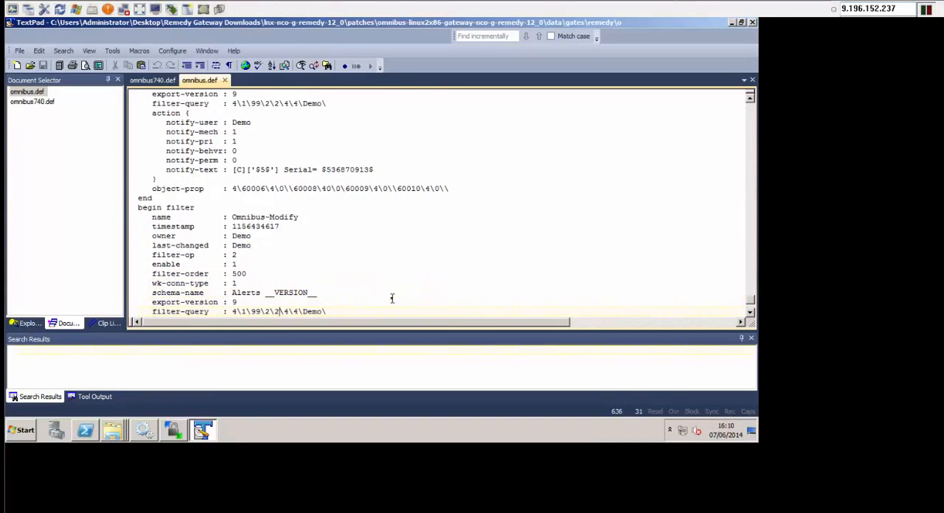
{"action": "key", "text": "Down"}
{"action": "key", "text": "Down"}
{"action": "key", "text": "Down"}
{"action": "key", "text": "Down"}
{"action": "key", "text": "Down"}
{"action": "key", "text": "Down"}
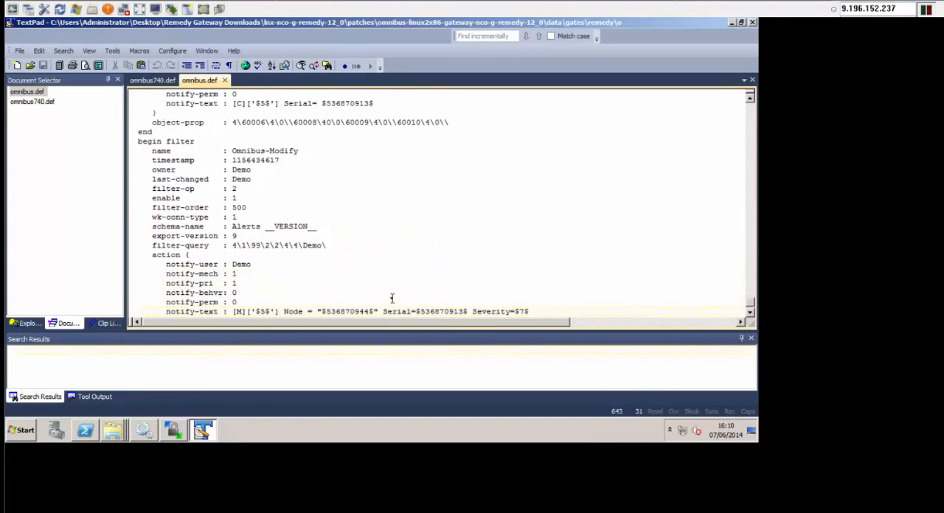
{"action": "key", "text": "Up"}
{"action": "key", "text": "Up"}
{"action": "key", "text": "Up"}
{"action": "key", "text": "Up"}
{"action": "key", "text": "Up"}
{"action": "key", "text": "Up"}
{"action": "key", "text": "Up"}
{"action": "key", "text": "Up"}
{"action": "key", "text": "Up"}
{"action": "key", "text": "Up"}
{"action": "key", "text": "Up"}
{"action": "key", "text": "Up"}
{"action": "key", "text": "Up"}
{"action": "key", "text": "Up"}
{"action": "key", "text": "Up"}
{"action": "key", "text": "Up"}
{"action": "key", "text": "Up"}
{"action": "key", "text": "Up"}
{"action": "key", "text": "Up"}
{"action": "key", "text": "Up"}
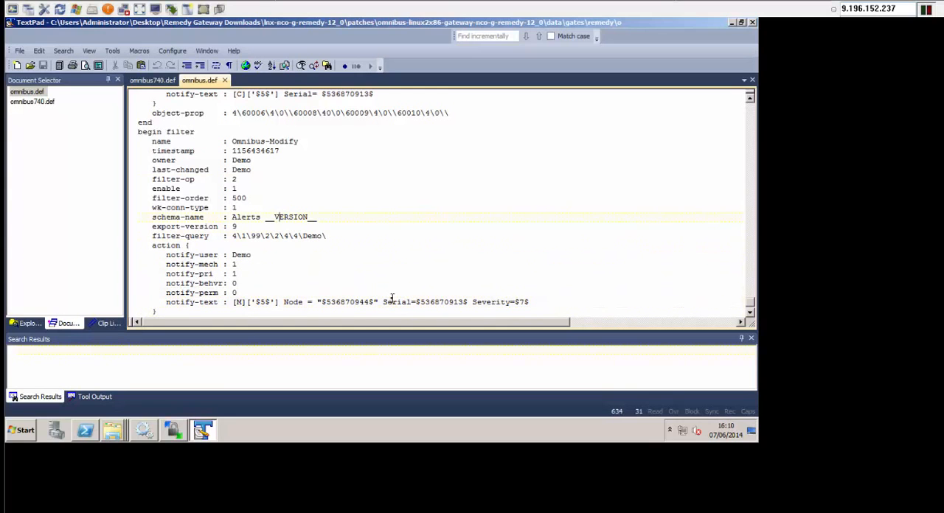
{"action": "key", "text": "Up"}
{"action": "key", "text": "Up"}
{"action": "key", "text": "Up"}
{"action": "key", "text": "Up"}
{"action": "key", "text": "Up"}
{"action": "key", "text": "Up"}
{"action": "key", "text": "Up"}
{"action": "key", "text": "Up"}
{"action": "key", "text": "Up"}
{"action": "key", "text": "Up"}
{"action": "key", "text": "Up"}
{"action": "key", "text": "Up"}
{"action": "key", "text": "Up"}
{"action": "key", "text": "Up"}
{"action": "key", "text": "Up"}
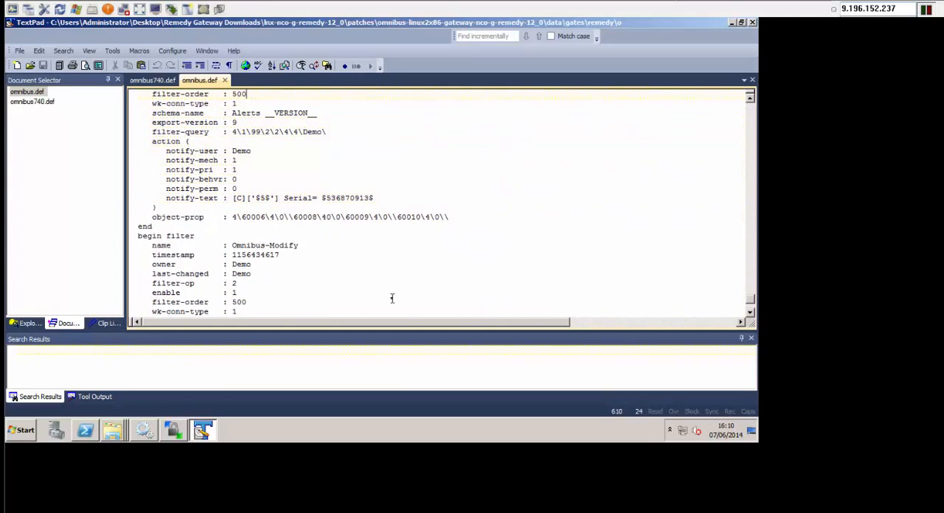
{"action": "key", "text": "Up"}
{"action": "key", "text": "Up"}
{"action": "key", "text": "Up"}
{"action": "key", "text": "Up"}
{"action": "key", "text": "Up"}
{"action": "key", "text": "Up"}
{"action": "key", "text": "Up"}
{"action": "key", "text": "Up"}
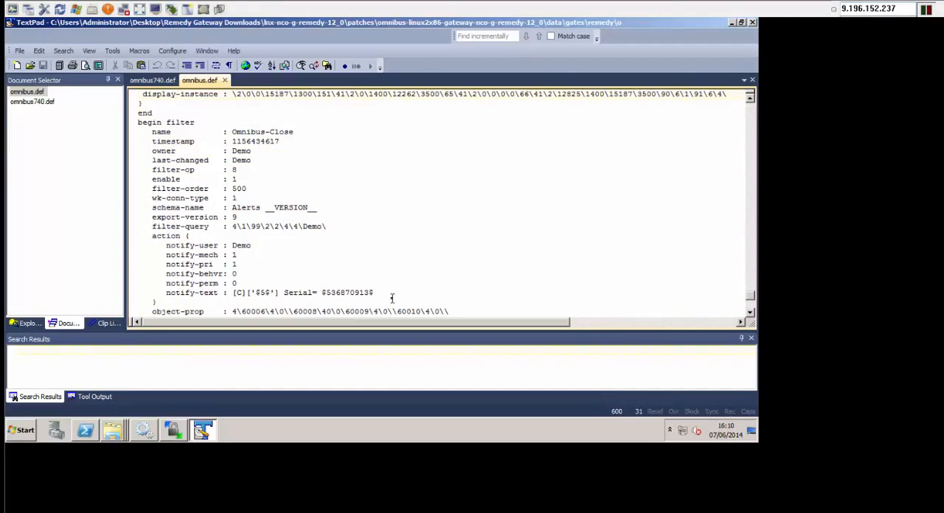
{"action": "key", "text": "Down"}
{"action": "left_click", "coordinate": [317, 208]}
{"action": "left_click_drag", "start_coordinate": [317, 208], "coordinate": [205, 209]}
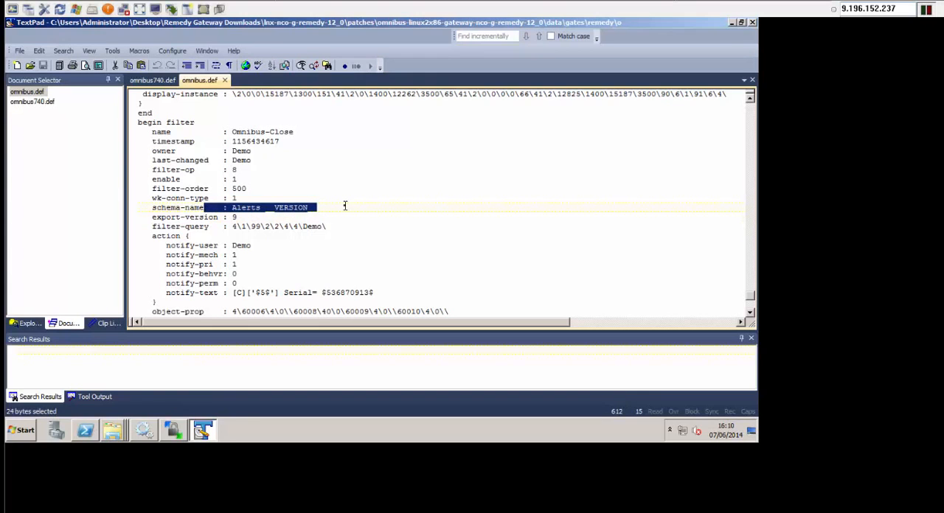
- Return to the schema block at the start of omnibus.def and highlight its name value, Alerts __VERSION__
{"action": "scroll", "coordinate": [344, 210], "scroll_direction": "up", "scroll_amount": 3}
{"action": "scroll", "coordinate": [344, 210], "scroll_direction": "up", "scroll_amount": 1}
{"action": "scroll", "coordinate": [339, 213], "scroll_direction": "up", "scroll_amount": 10}
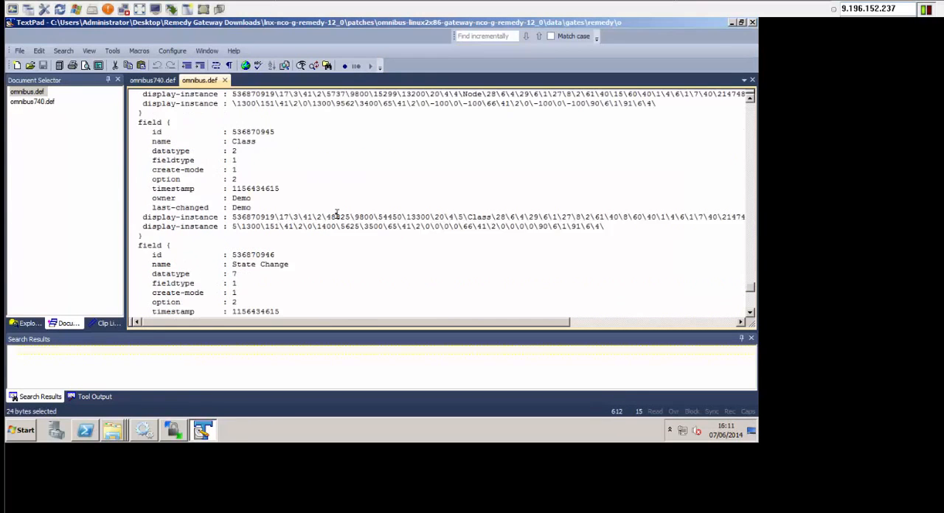
{"action": "scroll", "coordinate": [336, 215], "scroll_direction": "up", "scroll_amount": 15}
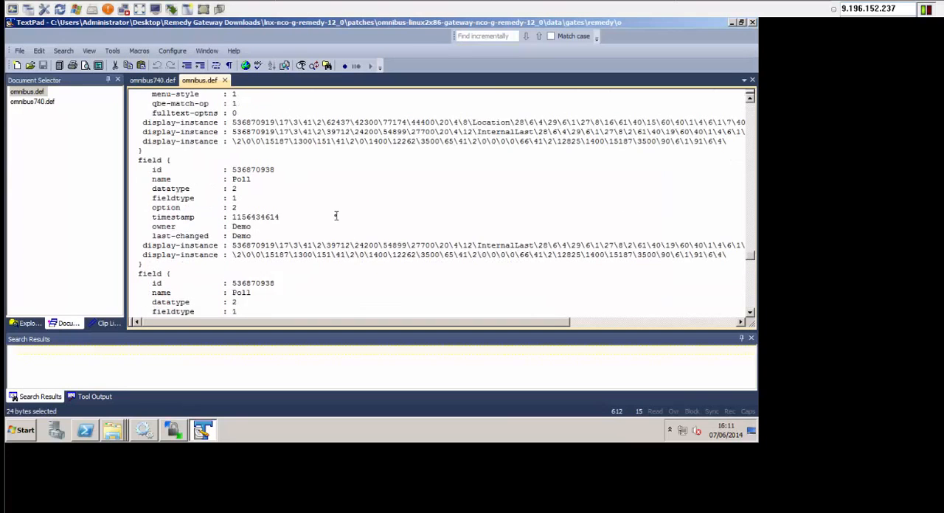
{"action": "scroll", "coordinate": [335, 216], "scroll_direction": "up", "scroll_amount": 10}
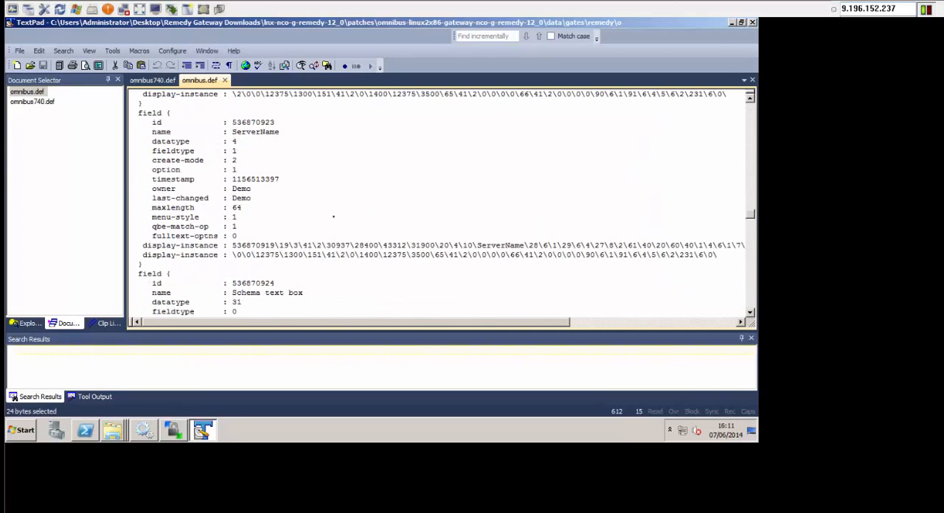
{"action": "scroll", "coordinate": [334, 217], "scroll_direction": "up", "scroll_amount": 5}
{"action": "scroll", "coordinate": [332, 218], "scroll_direction": "up", "scroll_amount": 15}
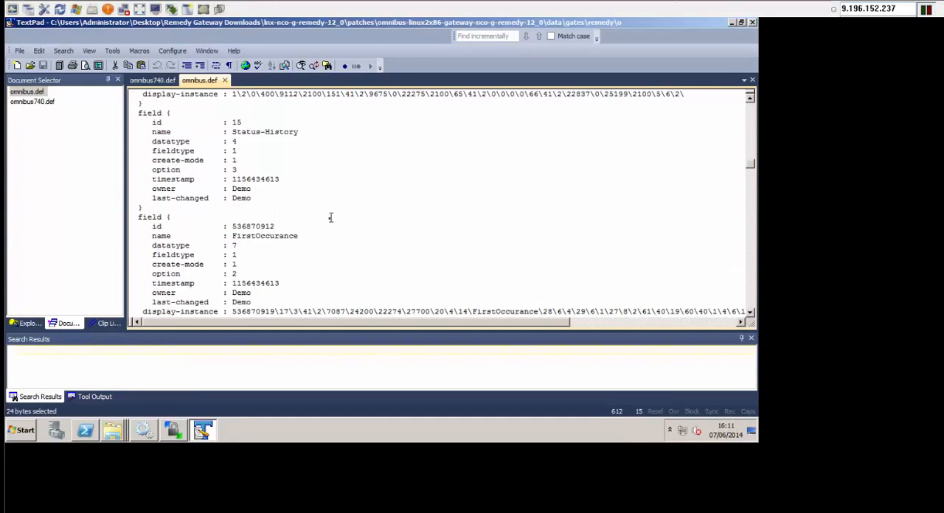
{"action": "scroll", "coordinate": [322, 225], "scroll_direction": "up", "scroll_amount": 15}
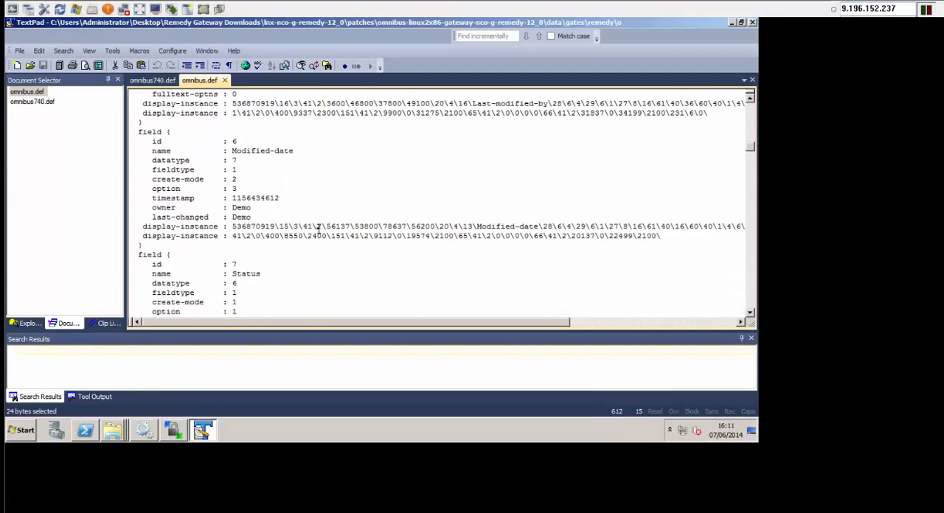
{"action": "scroll", "coordinate": [317, 228], "scroll_direction": "up", "scroll_amount": 15}
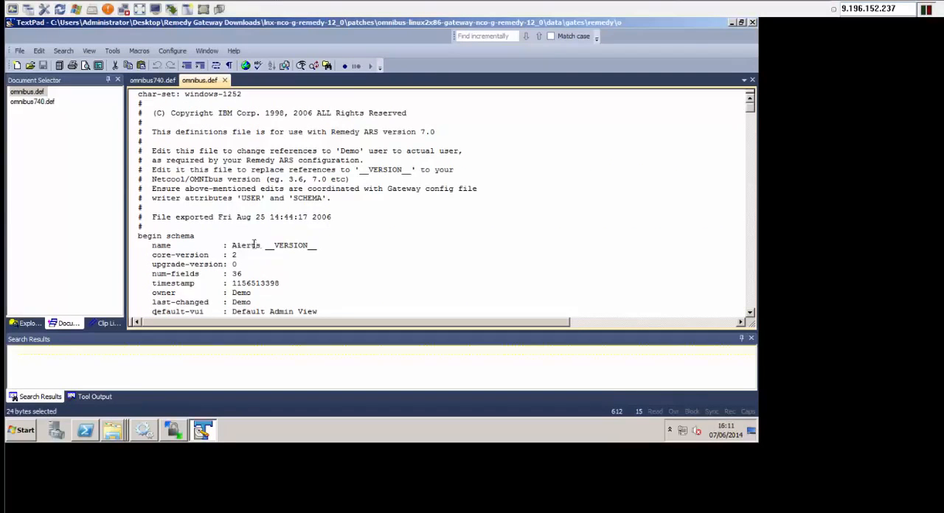
{"action": "left_click_drag", "start_coordinate": [233, 246], "coordinate": [319, 247]}
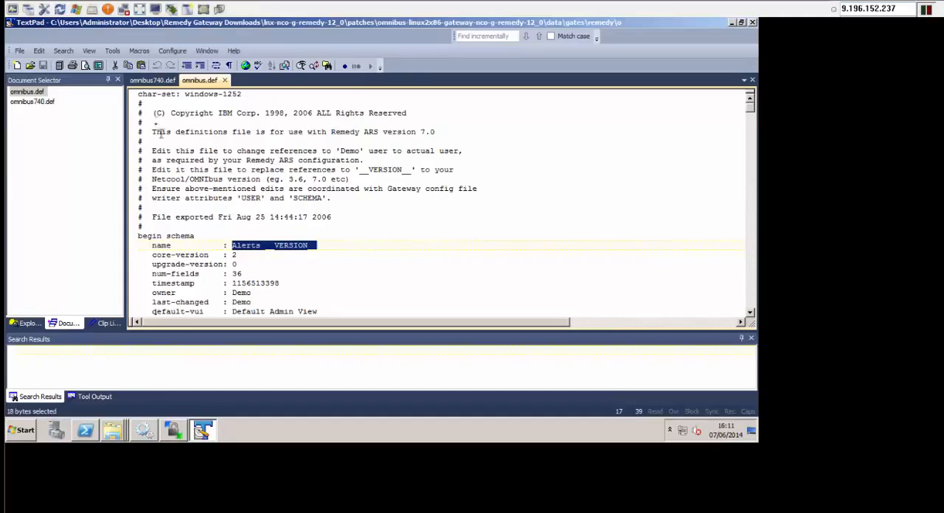
{"action": "left_click", "coordinate": [312, 254]}
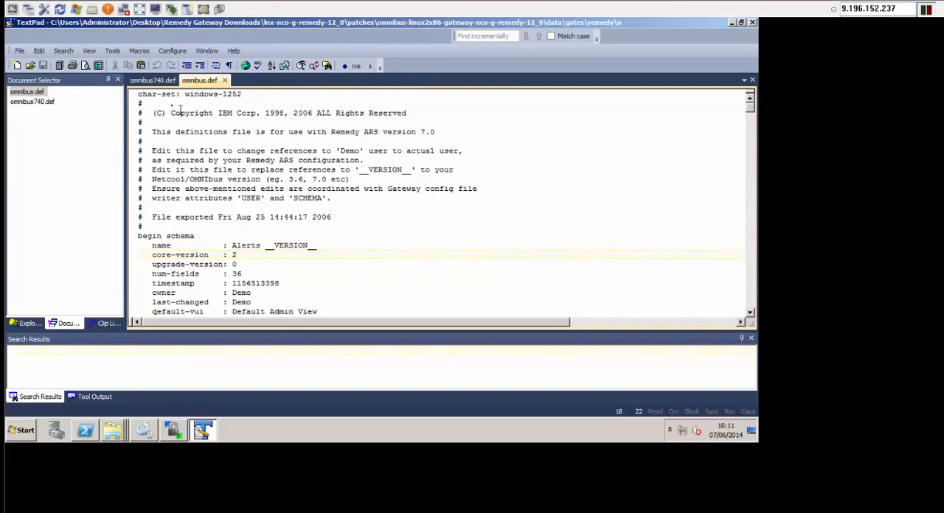
- Switch to omnibus740.def and inspect its schema name entry and the field definitions below it
{"action": "left_click", "coordinate": [151, 81]}
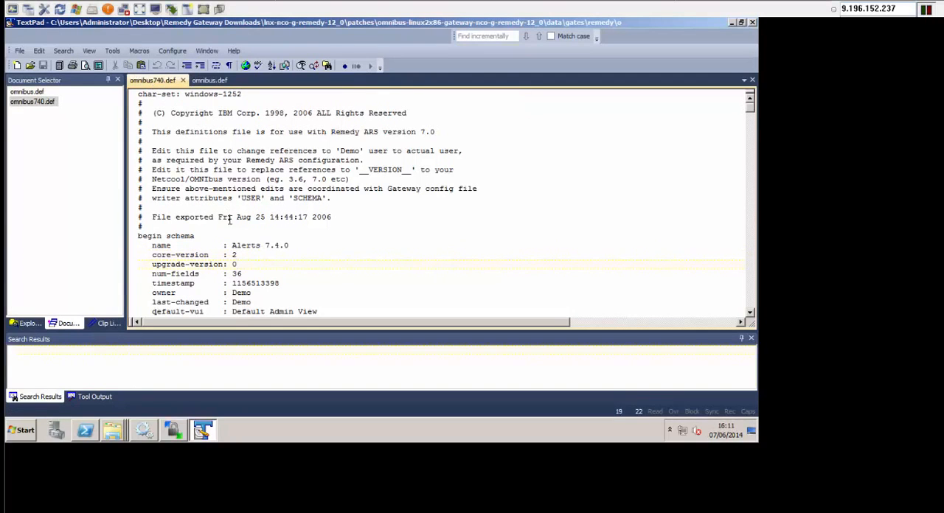
{"action": "left_click", "coordinate": [266, 246]}
{"action": "scroll", "coordinate": [205, 253], "scroll_direction": "down", "scroll_amount": 5}
{"action": "scroll", "coordinate": [208, 254], "scroll_direction": "down", "scroll_amount": 20}
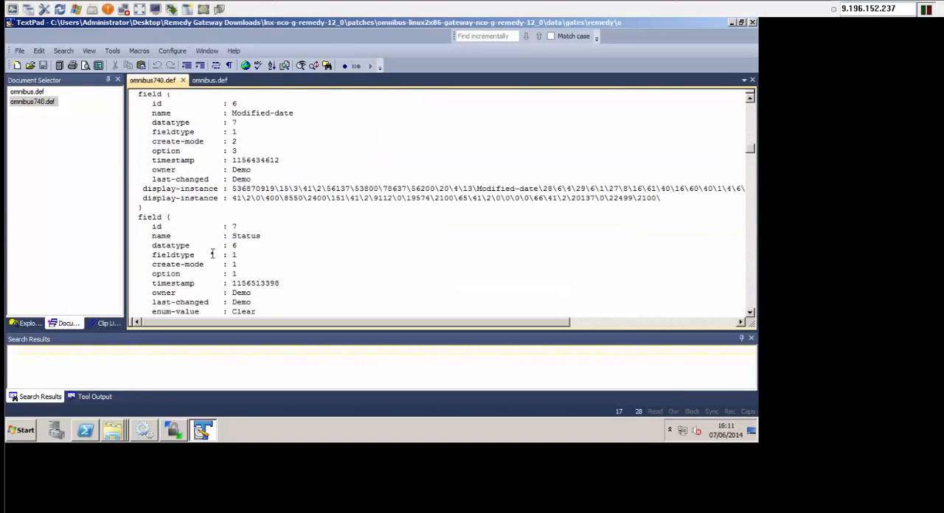
{"action": "scroll", "coordinate": [211, 255], "scroll_direction": "down", "scroll_amount": 10}
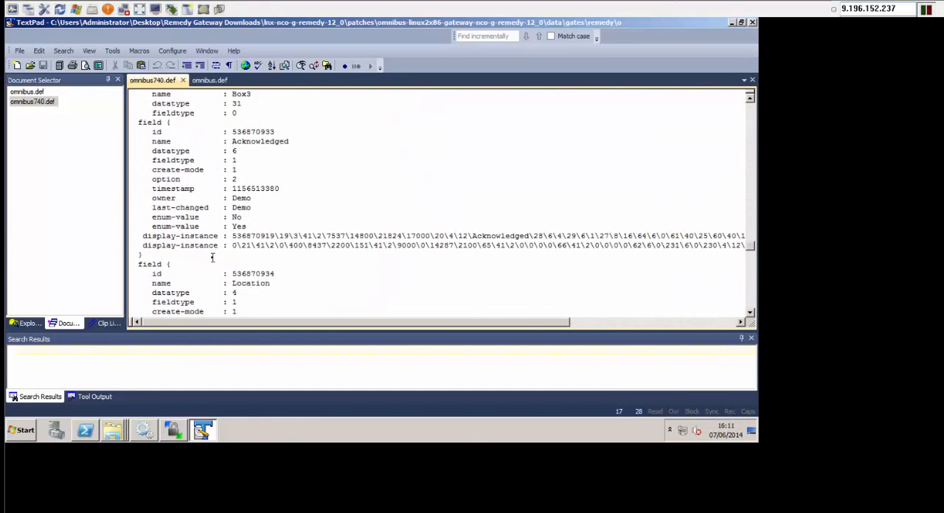
{"action": "scroll", "coordinate": [214, 255], "scroll_direction": "up", "scroll_amount": 20}
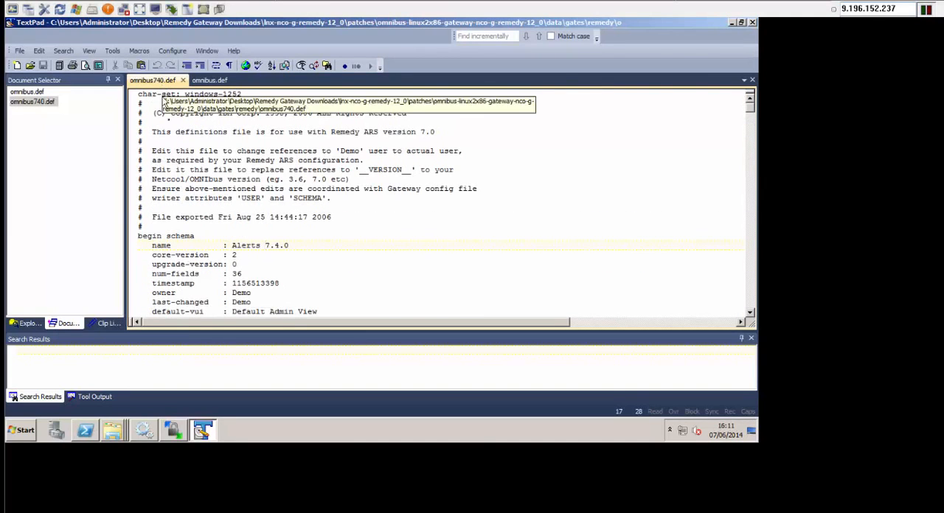
- Minimize TextPad and launch BMC Remedy Developer Studio with the workspace C:\Users\Administrator\DeveloperStudio\workspace
{"action": "left_click", "coordinate": [732, 24]}
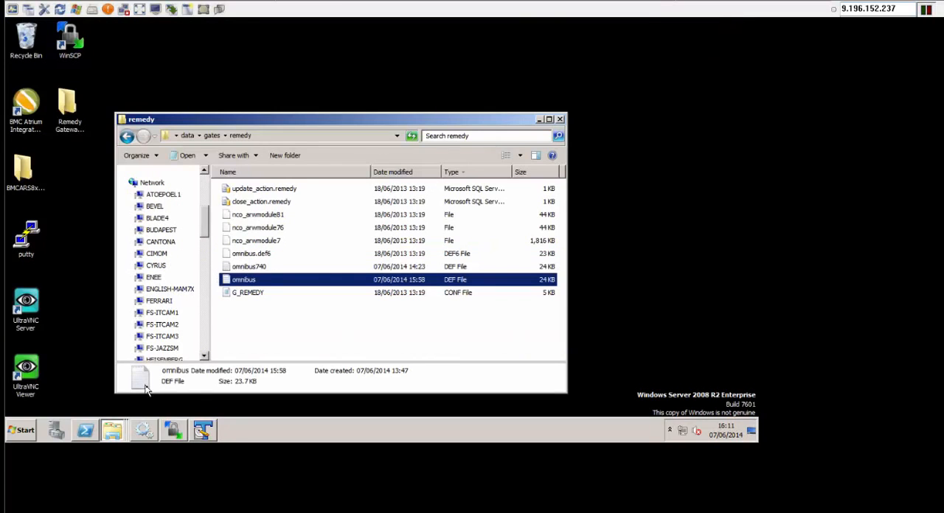
{"action": "left_click", "coordinate": [23, 431]}
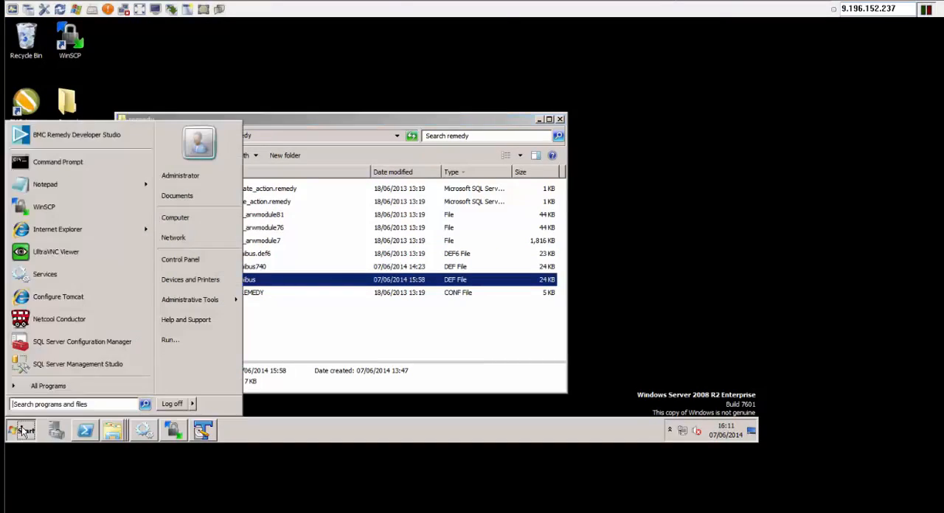
{"action": "left_click", "coordinate": [98, 141]}
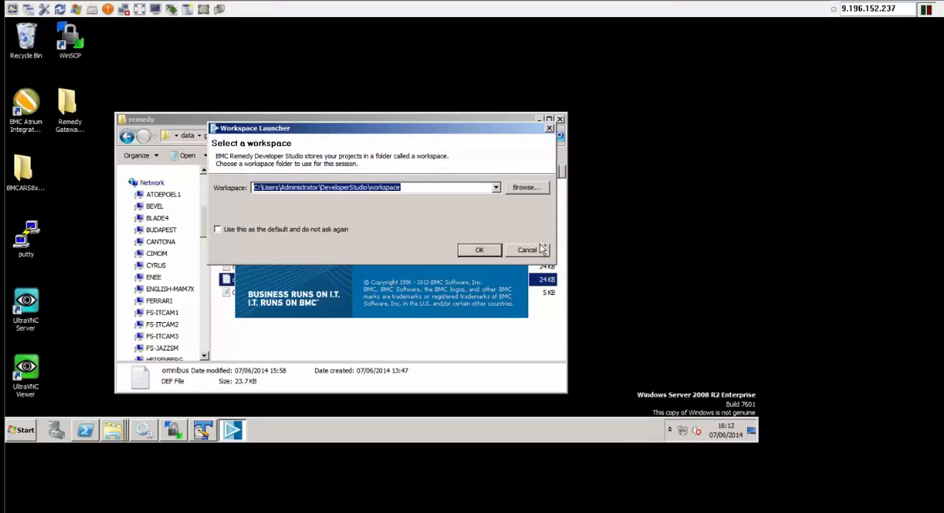
{"action": "left_click", "coordinate": [479, 251]}
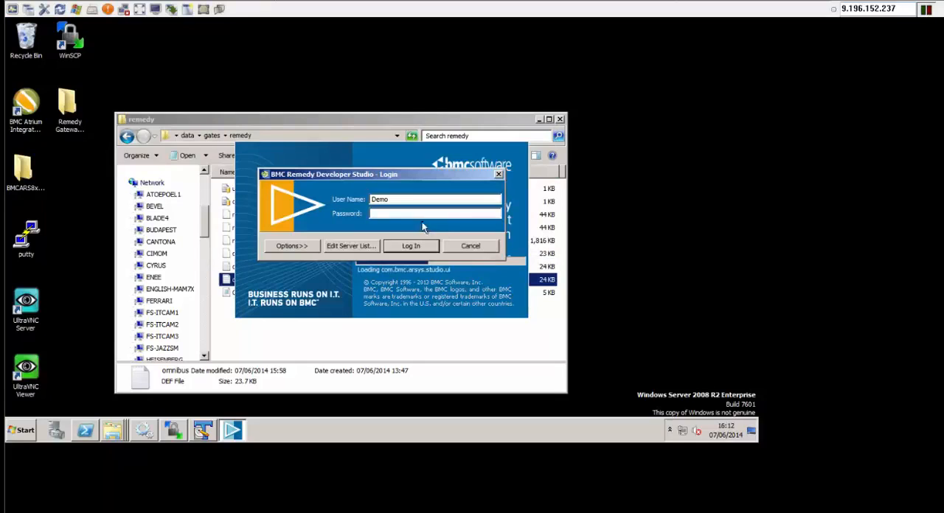
- Log in to Developer Studio with the account password, dismiss the licence notice and maximize the main window
{"action": "type", "text": "•"}
{"action": "key", "text": "Caps_Lock"}
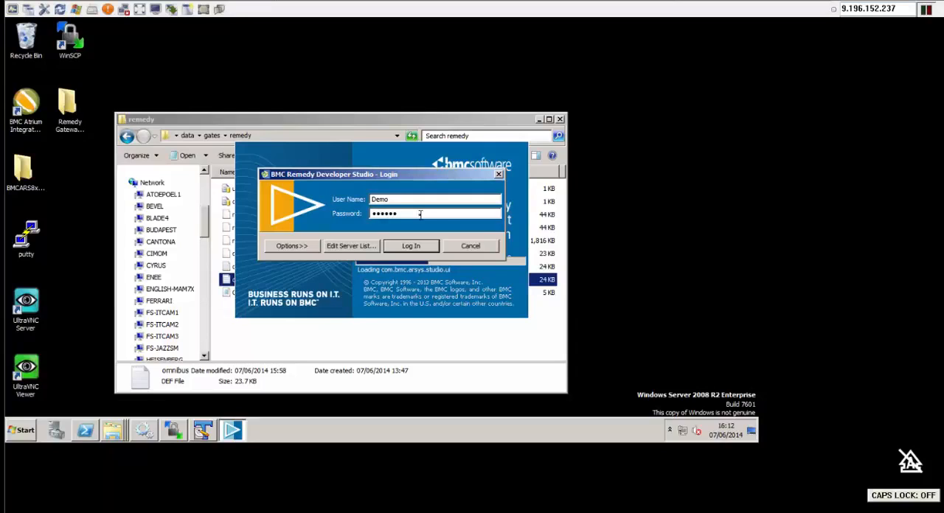
{"action": "left_click", "coordinate": [434, 250]}
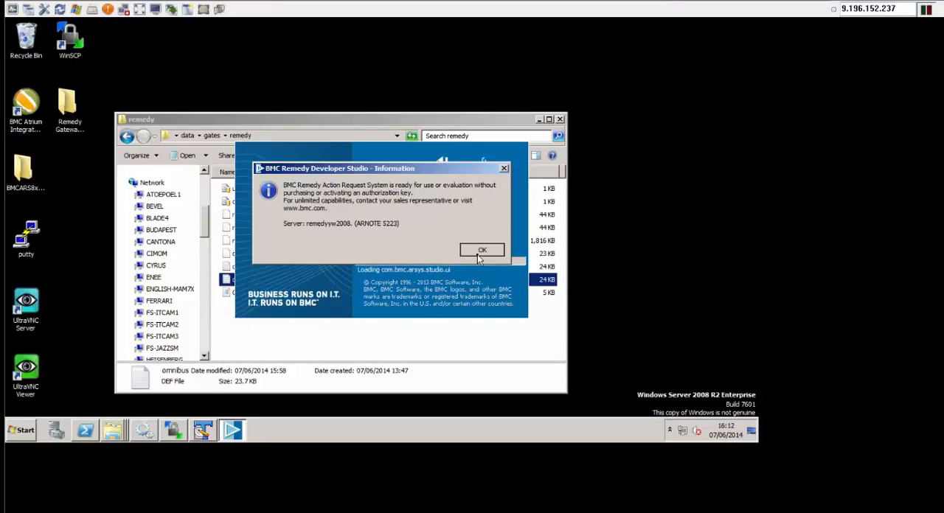
{"action": "left_click", "coordinate": [481, 250]}
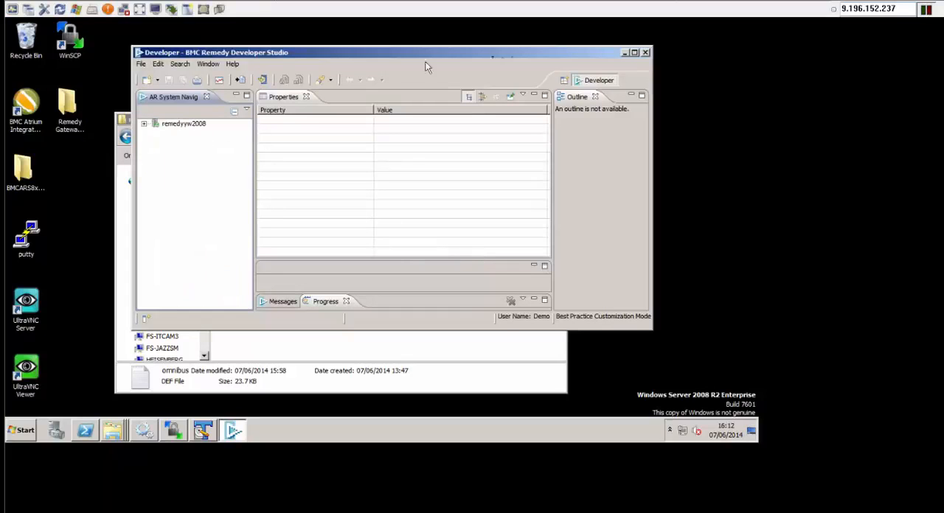
{"action": "left_click", "coordinate": [634, 52]}
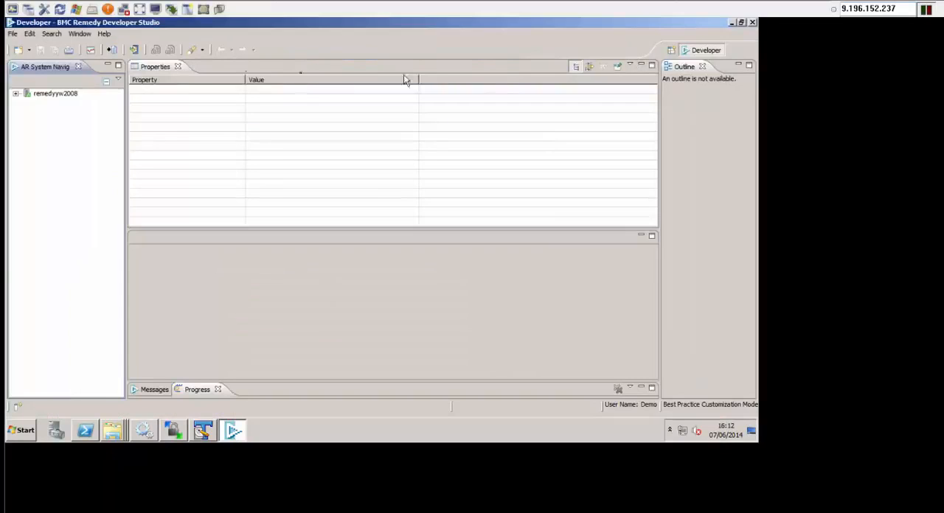
- Start an import of Object Definitions into the AR System server remedyyw2008
{"action": "left_click", "coordinate": [12, 34]}
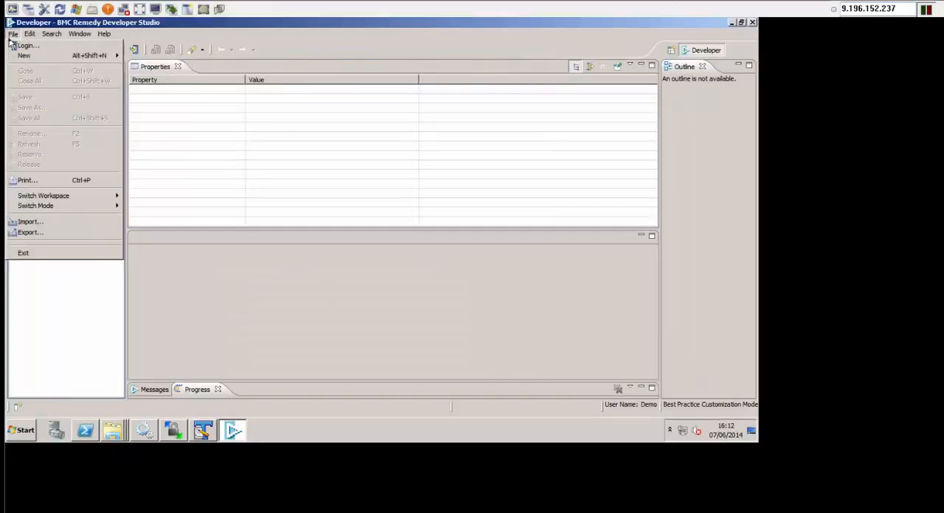
{"action": "left_click", "coordinate": [76, 224]}
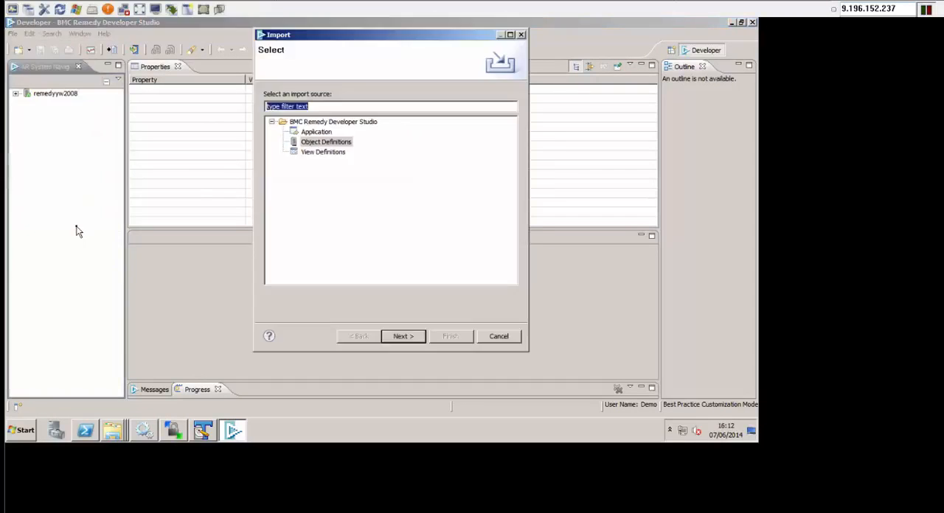
{"action": "left_click", "coordinate": [320, 144]}
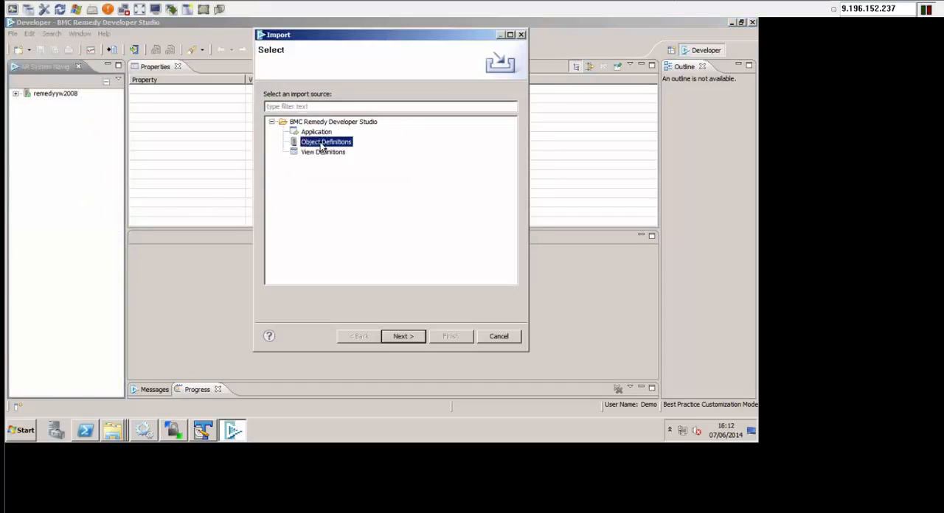
{"action": "left_click", "coordinate": [399, 340]}
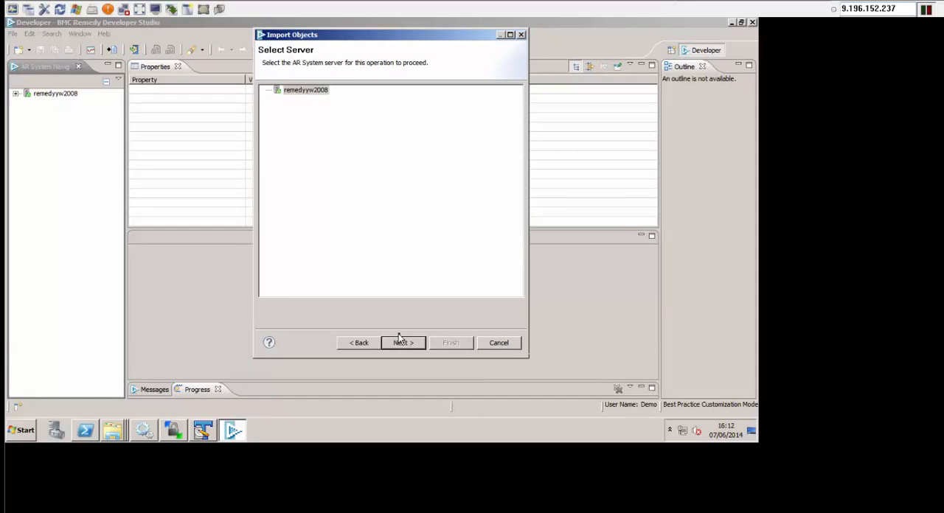
{"action": "left_click", "coordinate": [405, 342]}
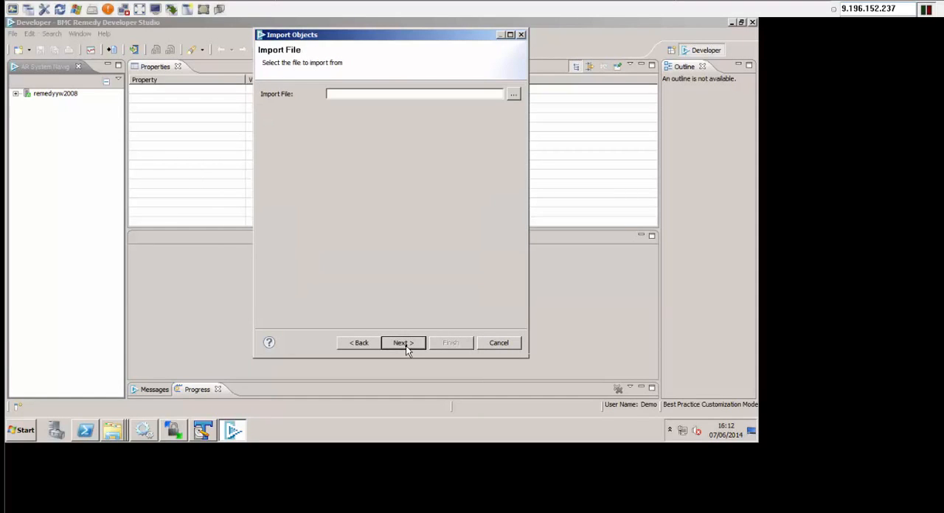
- Choose the omnibus740 DEF file as the import file and continue to the object selection
{"action": "left_click", "coordinate": [514, 94]}
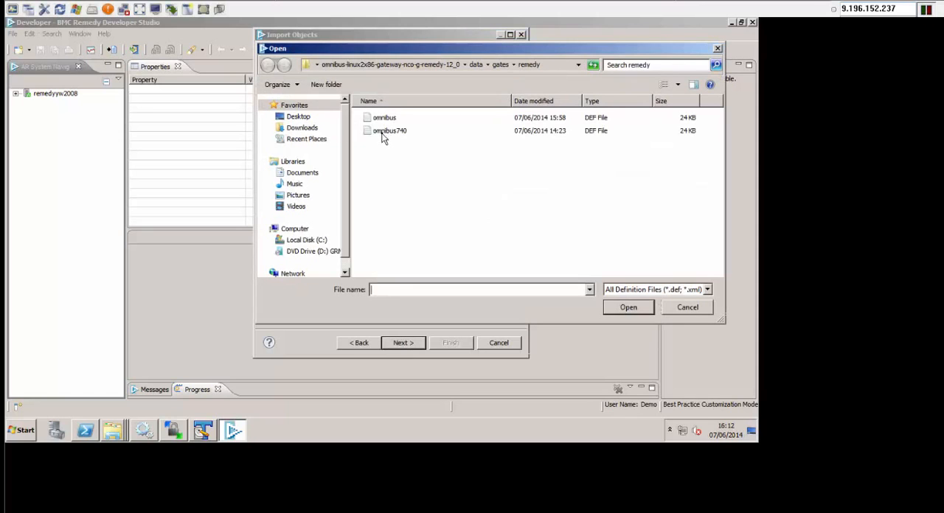
{"action": "left_click", "coordinate": [383, 136]}
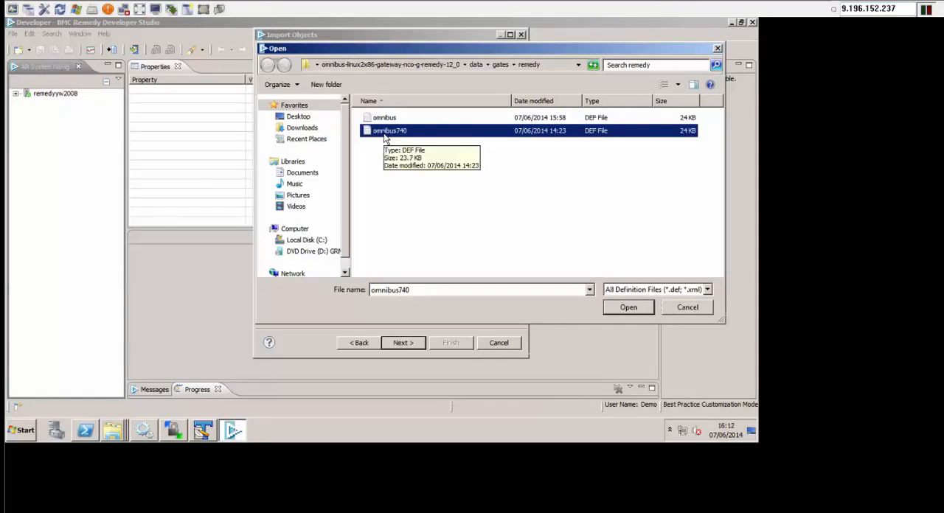
{"action": "left_click", "coordinate": [646, 312]}
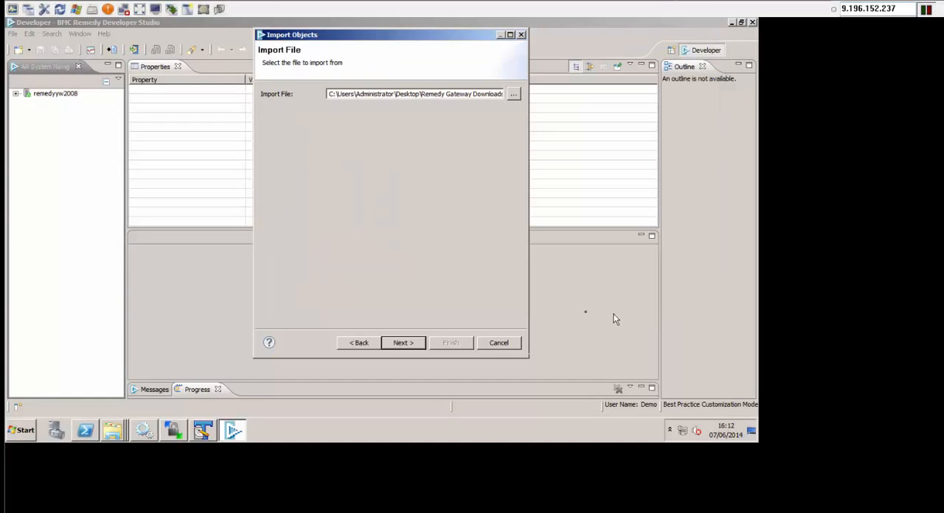
{"action": "left_click", "coordinate": [402, 344]}
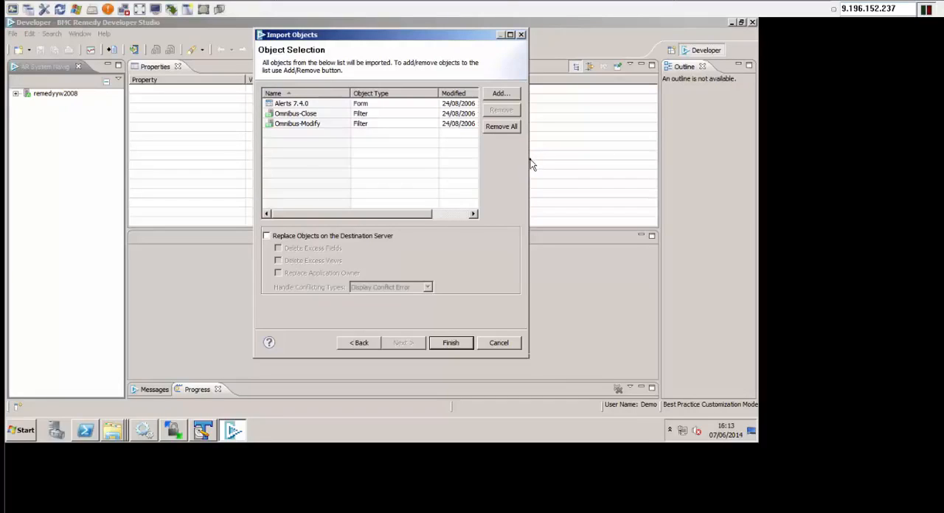
- Import the listed form and filters with Replace Objects on the Destination Server enabled
{"action": "left_click_drag", "start_coordinate": [528, 158], "coordinate": [576, 158]}
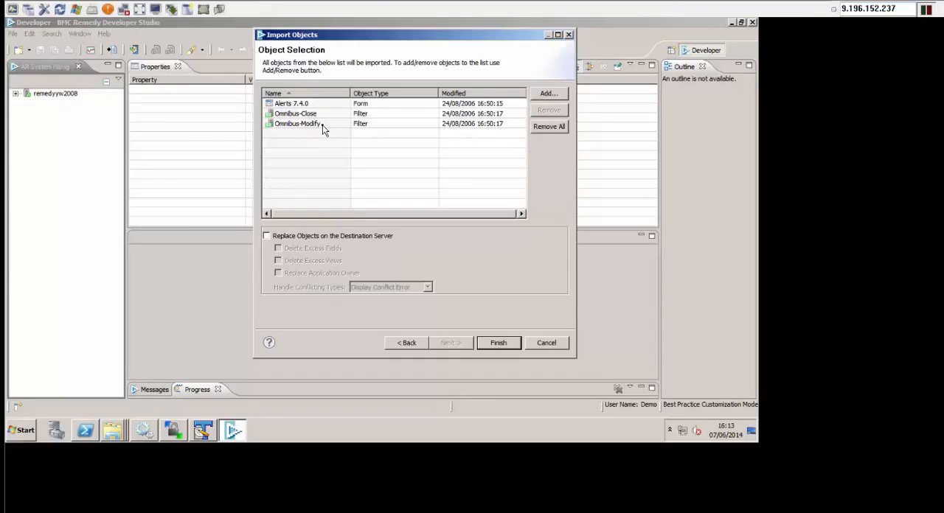
{"action": "left_click", "coordinate": [267, 237]}
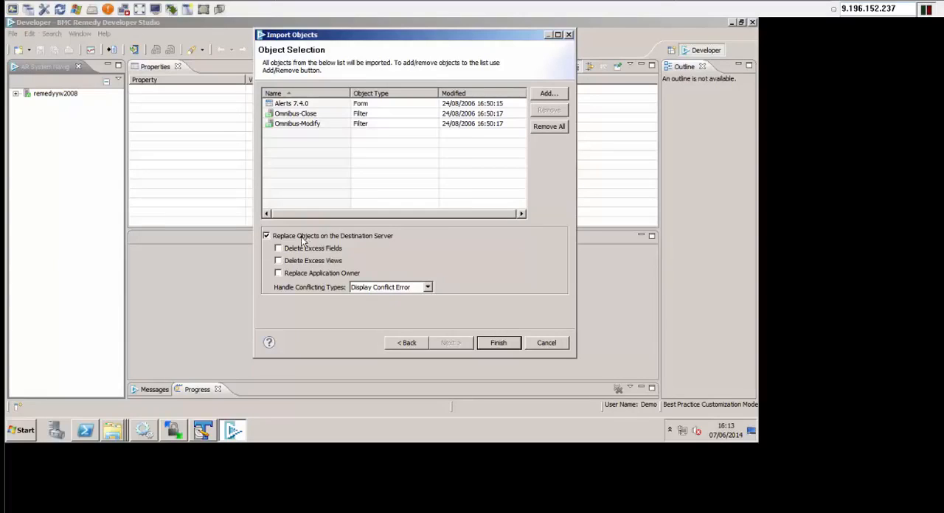
{"action": "left_click", "coordinate": [498, 343]}
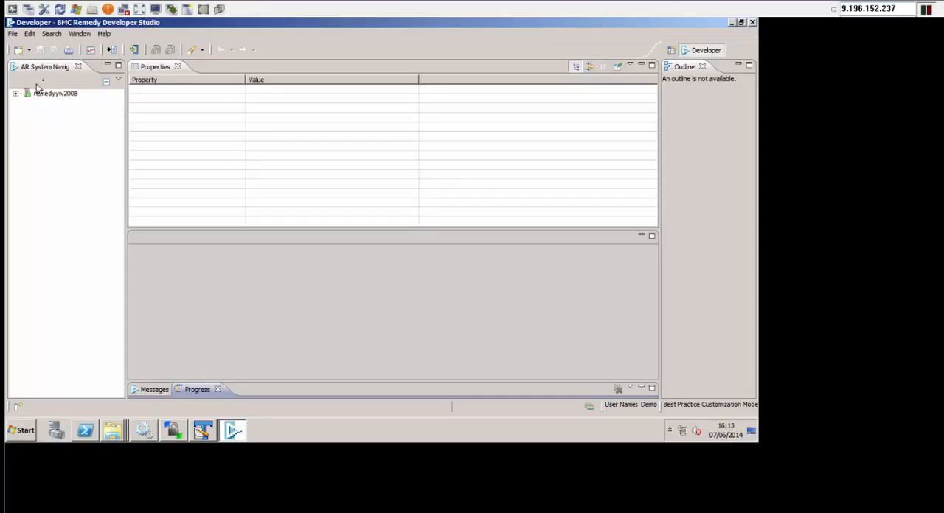
- List all forms on remedyyw2008 and open the Alerts 7.4.0 form
{"action": "left_click", "coordinate": [16, 95]}
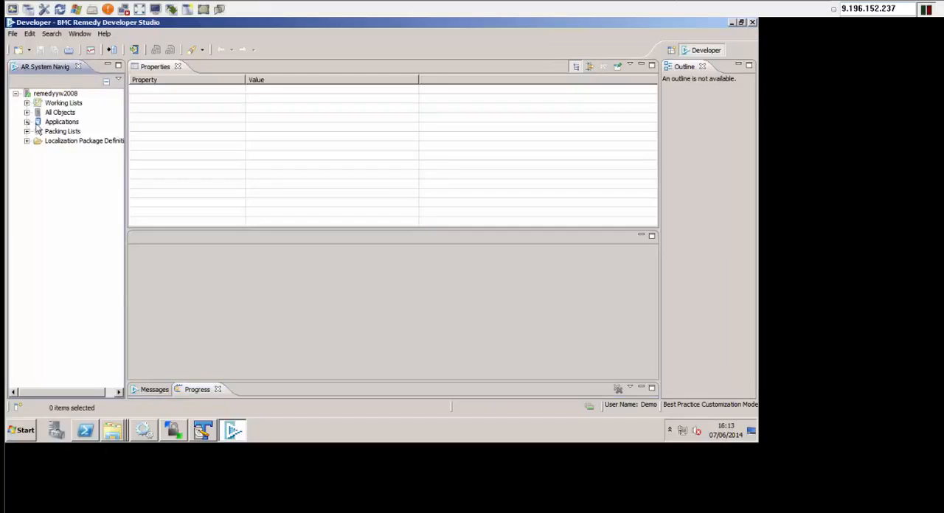
{"action": "left_click", "coordinate": [27, 113]}
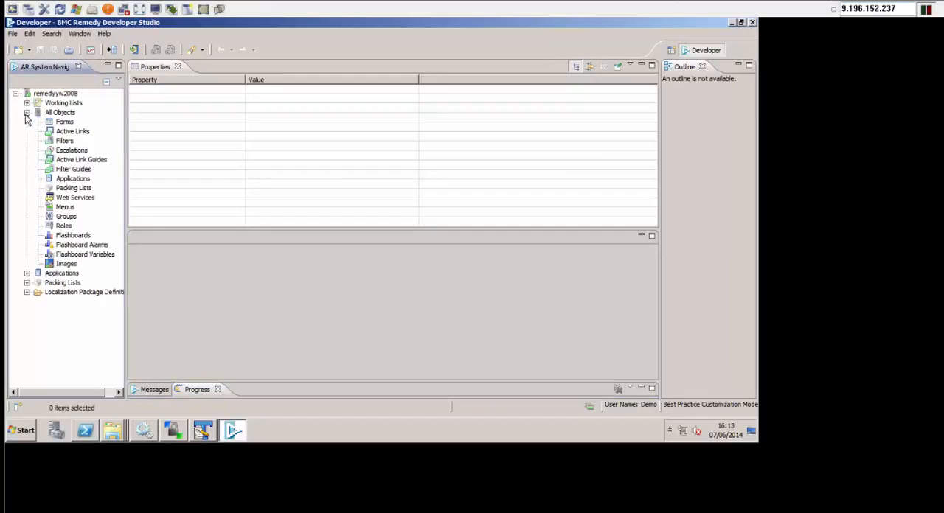
{"action": "left_click", "coordinate": [65, 123]}
{"action": "double_click", "coordinate": [65, 122]}
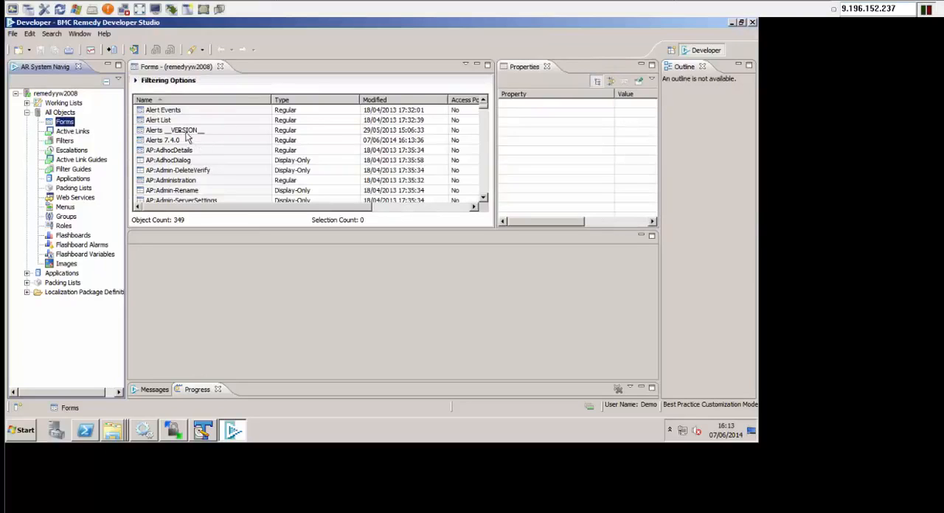
{"action": "left_click", "coordinate": [177, 142]}
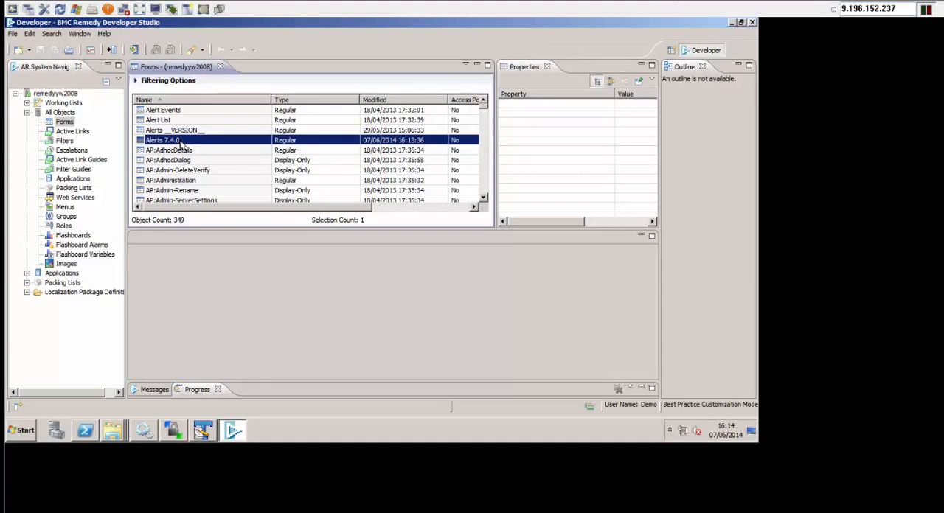
{"action": "double_click", "coordinate": [181, 142]}
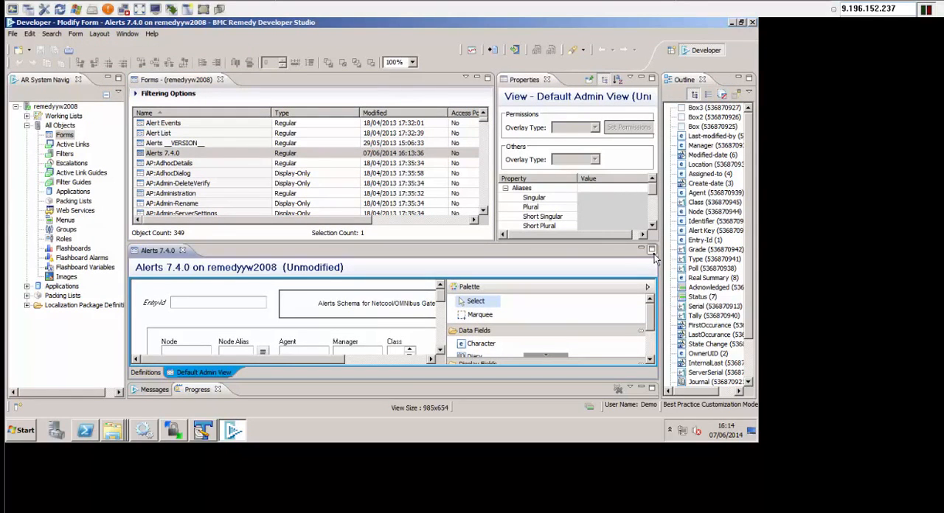
- Maximize the Alerts 7.4.0 form editor, examine the field layout in its Default Admin View and close the form
{"action": "left_click", "coordinate": [651, 251]}
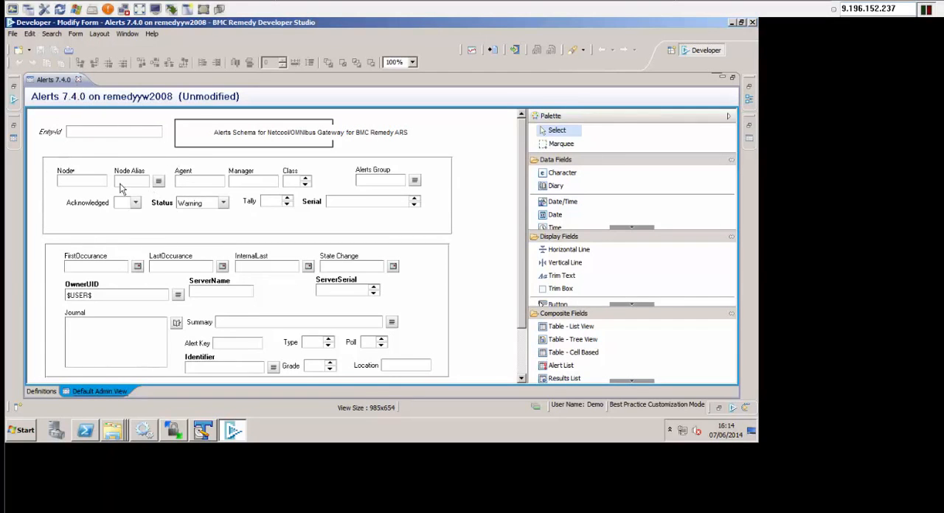
{"action": "left_click", "coordinate": [446, 231]}
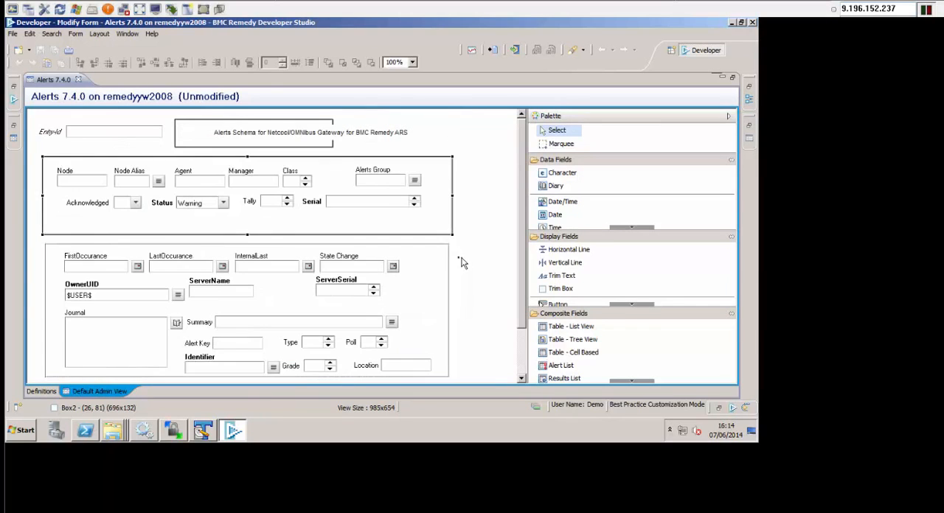
{"action": "left_click", "coordinate": [78, 79]}
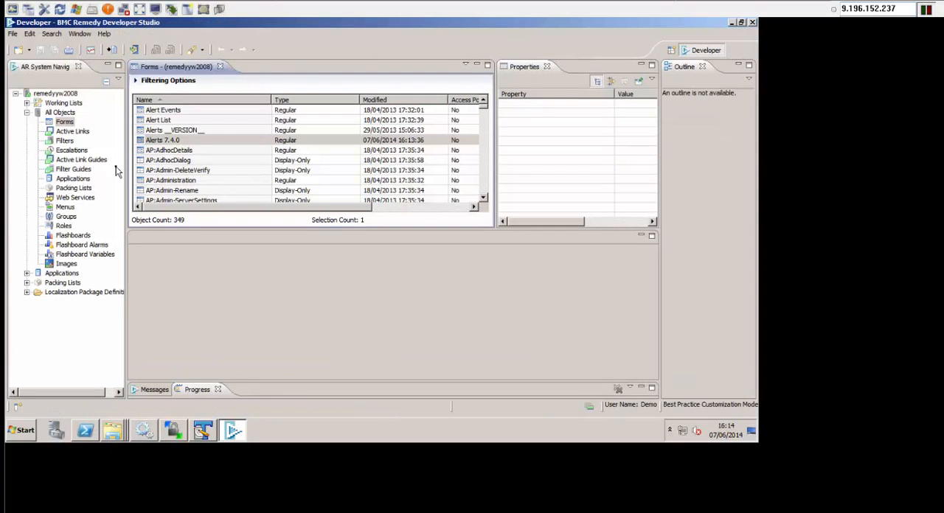
- List all filters on remedyyw2008 and locate the Omnibus-Close and Omnibus-Modify entries
{"action": "left_click", "coordinate": [64, 142]}
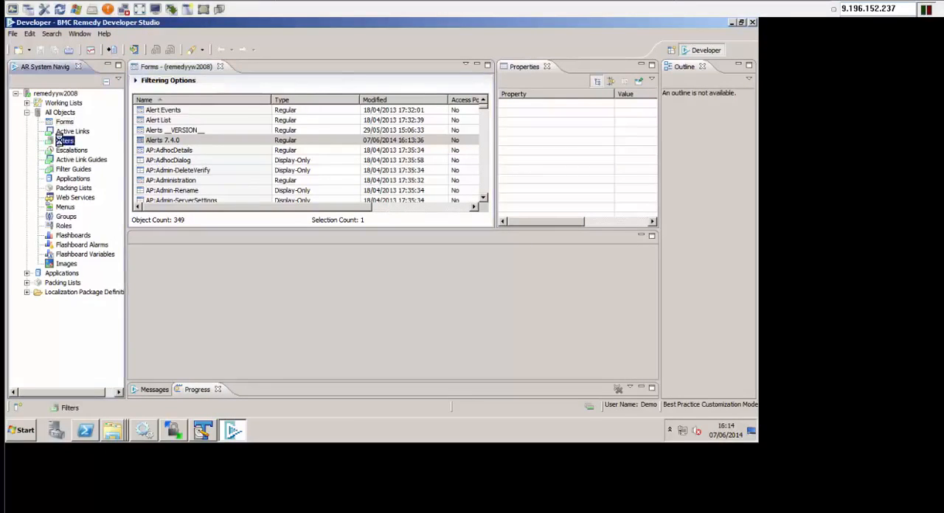
{"action": "double_click", "coordinate": [60, 140]}
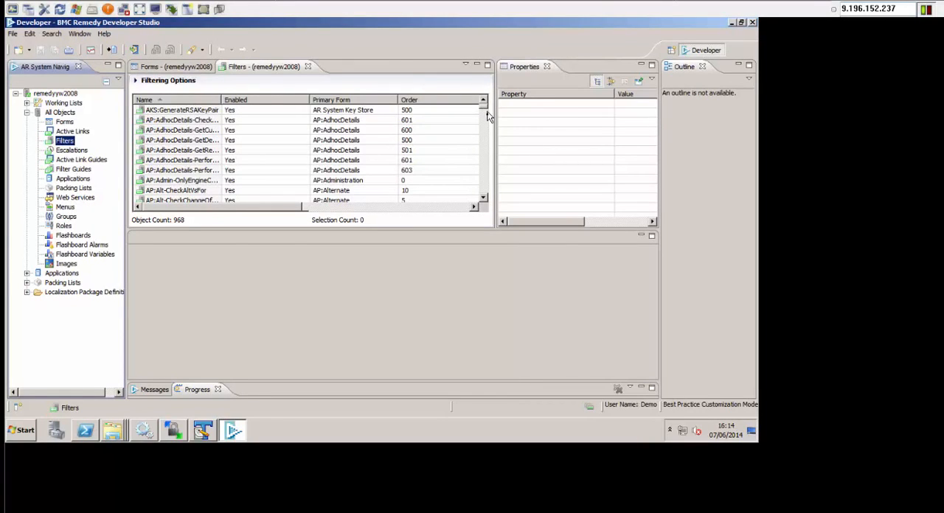
{"action": "left_click_drag", "start_coordinate": [484, 108], "coordinate": [485, 198]}
{"action": "left_click", "coordinate": [484, 199]}
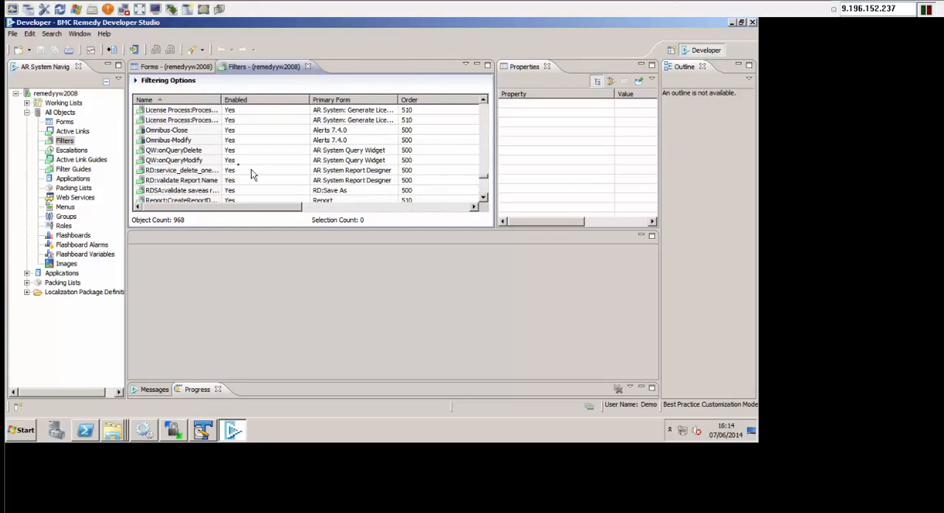
- Open the Omnibus-Modify filter, examine its run-if qualification and actions, and check the Omnibus-Close entry in the filter list
{"action": "left_click", "coordinate": [166, 141]}
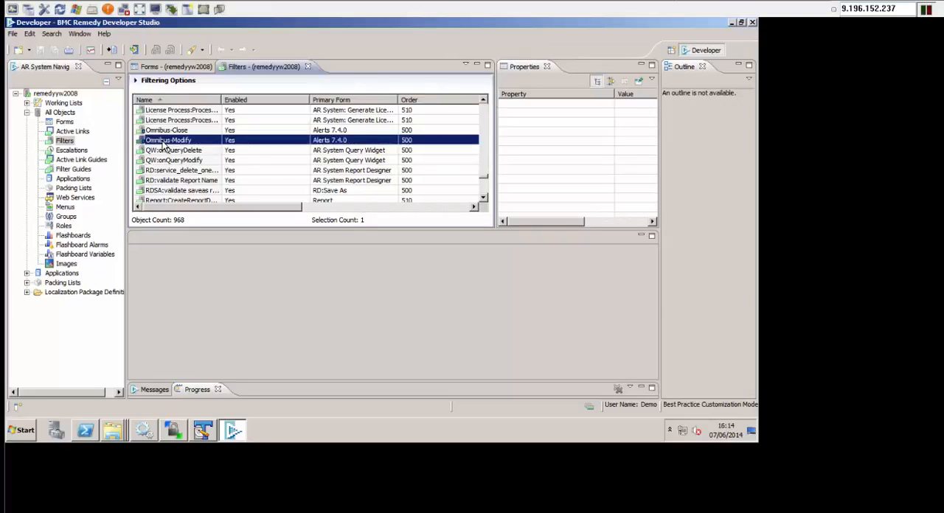
{"action": "double_click", "coordinate": [163, 141]}
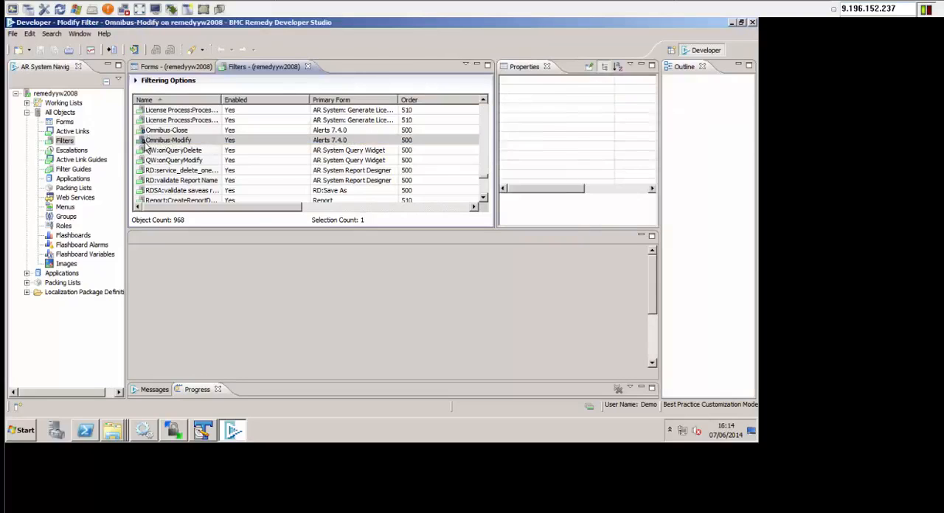
{"action": "left_click", "coordinate": [655, 325]}
{"action": "mouse_move", "coordinate": [655, 322]}
{"action": "left_mouse_down"}
{"action": "mouse_move", "coordinate": [656, 298]}
{"action": "mouse_move", "coordinate": [655, 335]}
{"action": "left_mouse_up"}
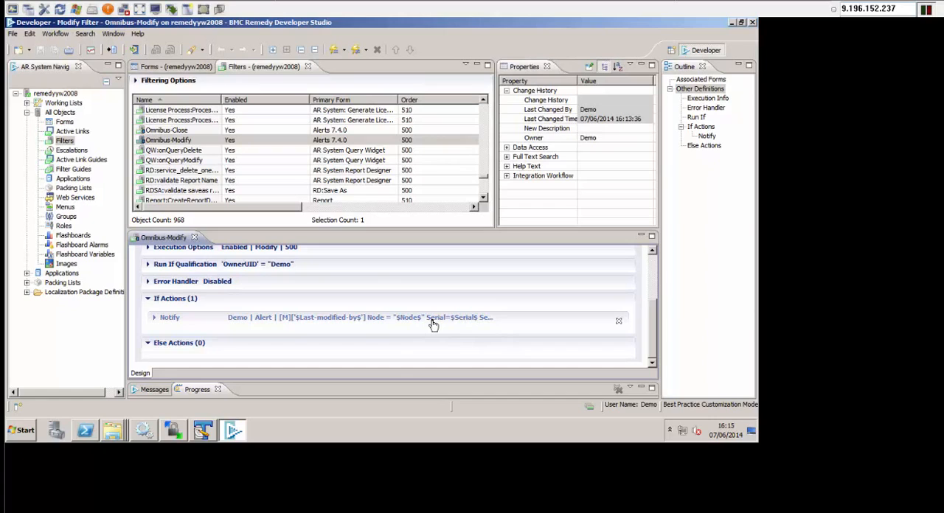
{"action": "left_click", "coordinate": [167, 131]}
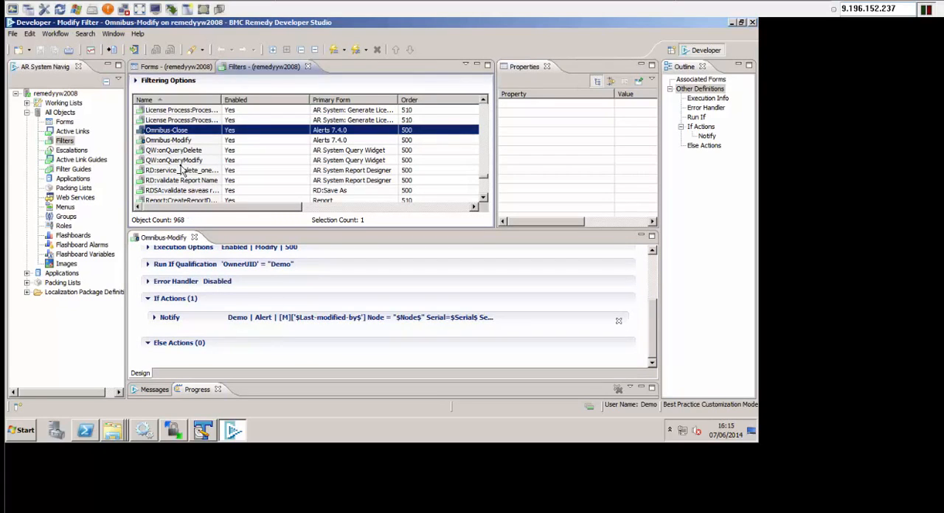
{"action": "left_click", "coordinate": [182, 141]}
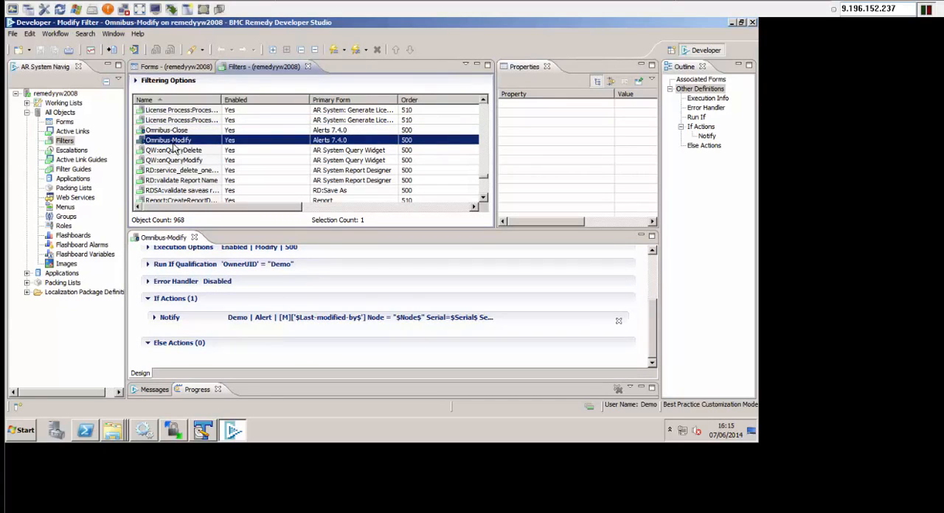